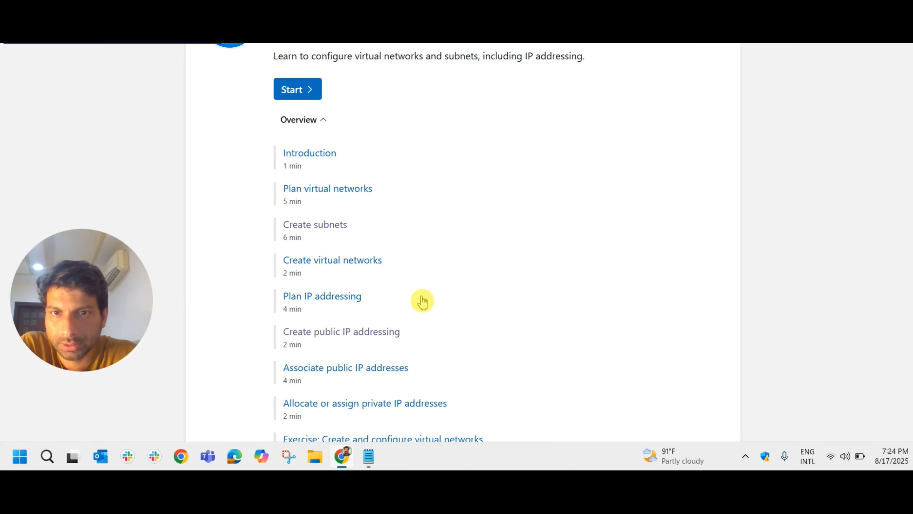
# - Open the "Create public IP addressing" unit of the module and read through to the things to consider when creating a public IP address
pyautogui.scroll(-1, 418, 305)
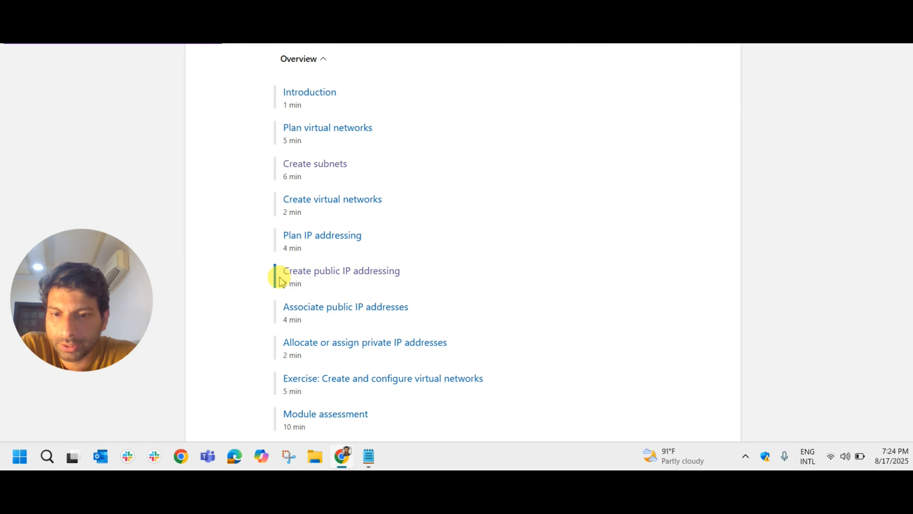
pyautogui.click(326, 271)
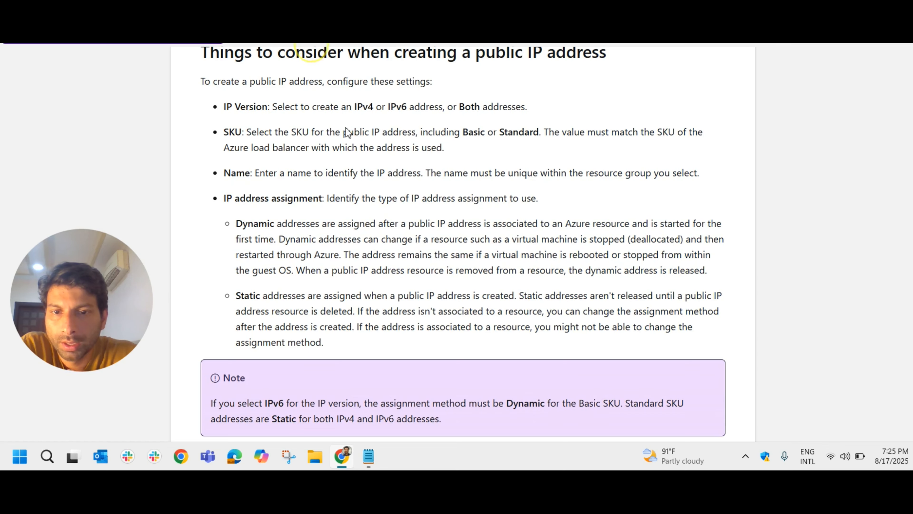
pyautogui.scroll(15, 406, 185)
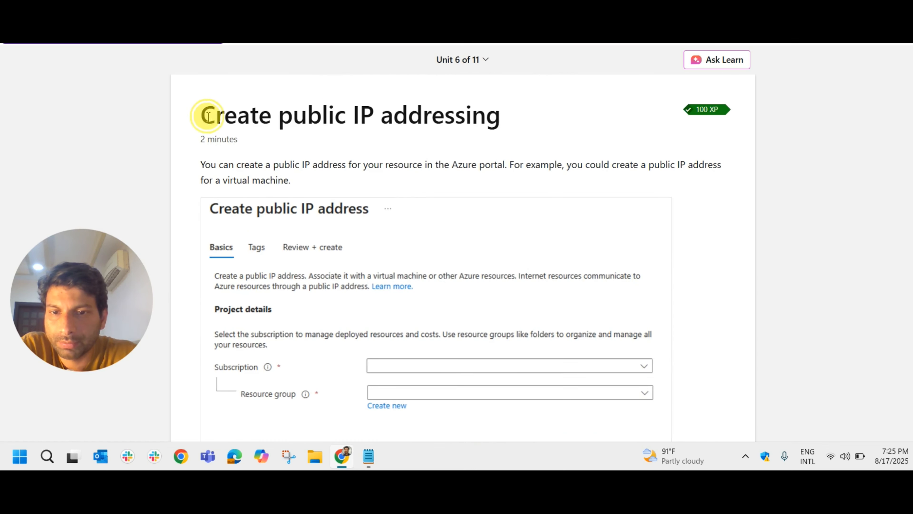
pyautogui.moveTo(202, 115); pyautogui.dragTo(481, 138)
pyautogui.scroll(-10, 431, 184)
pyautogui.scroll(-10, 431, 184)
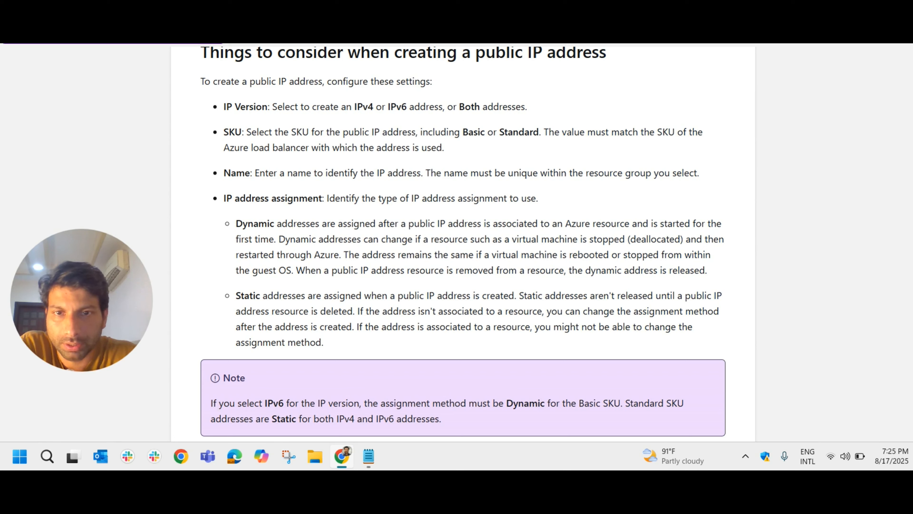
# - Switch to the Azure portal, search for "publ" and open the Public IP addresses service
pyautogui.click(436, 50)
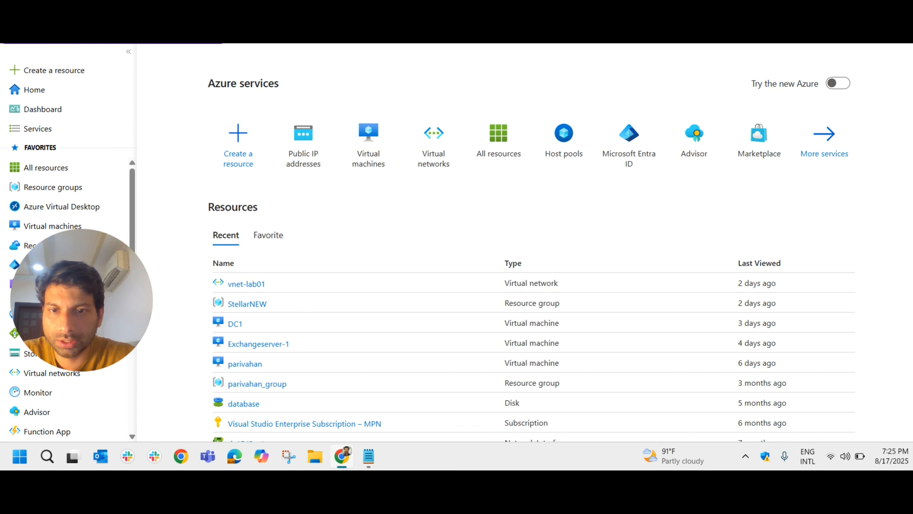
pyautogui.click(375, 36)
pyautogui.write('publ')
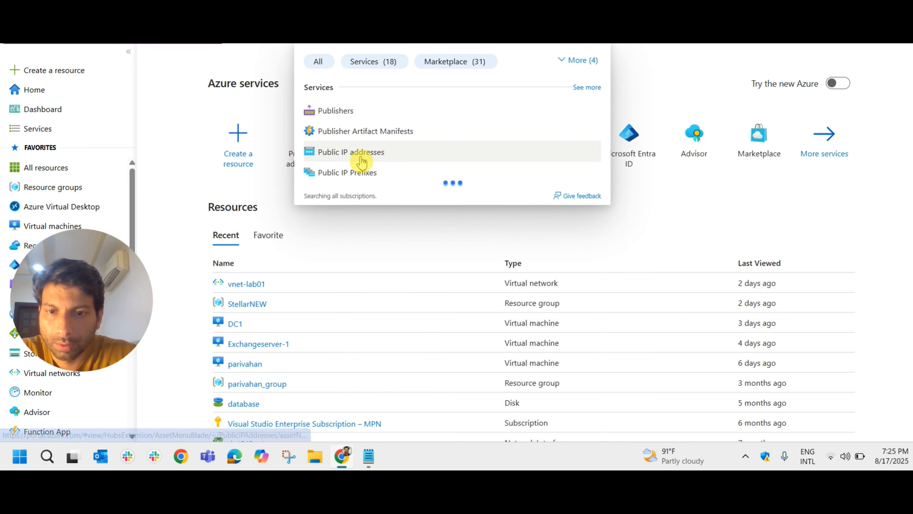
pyautogui.click(367, 158)
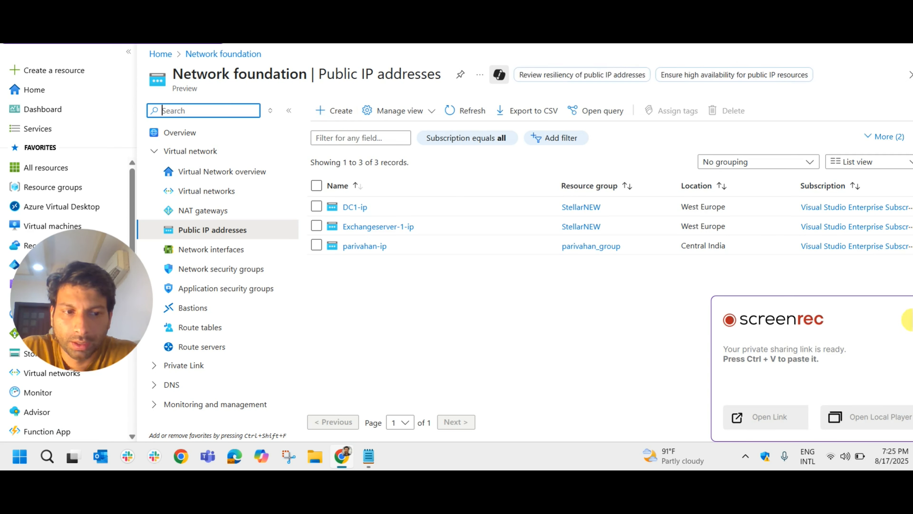
pyautogui.click(912, 319)
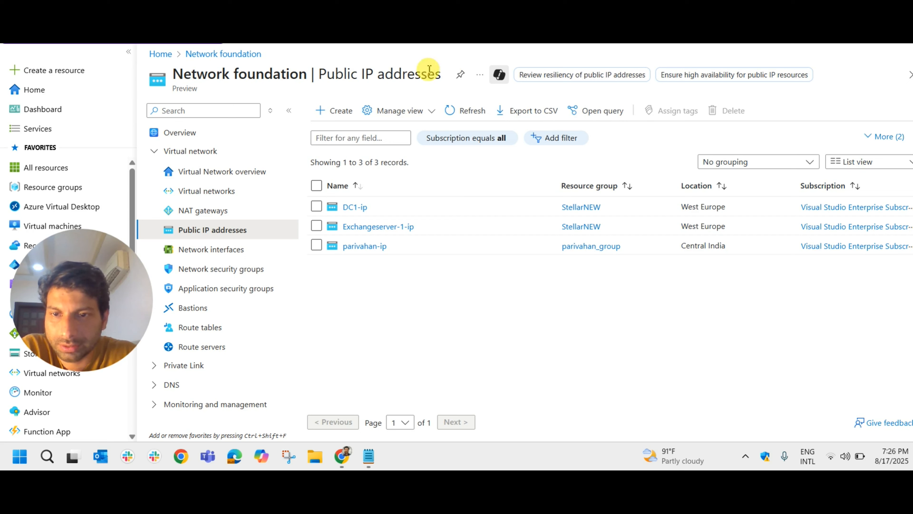
# - Start creating a new public IP address and go to its Name setting in the configuration details
pyautogui.click(331, 115)
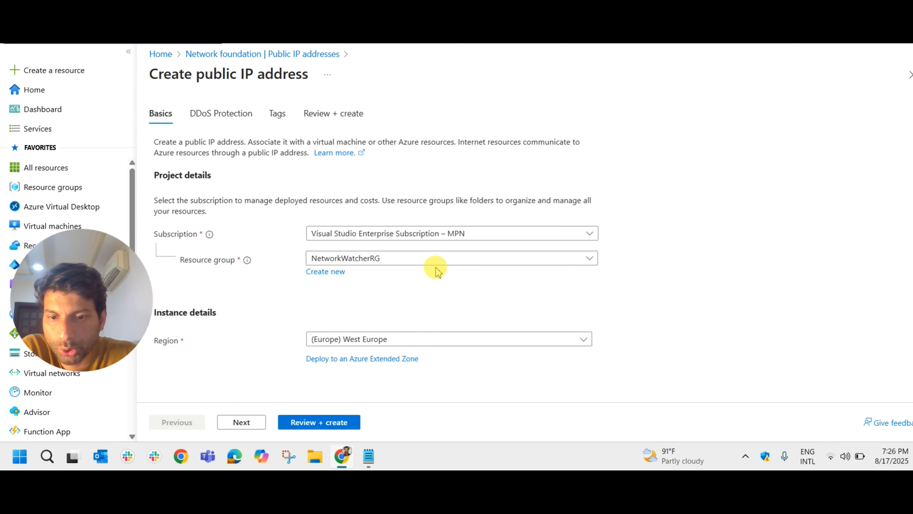
pyautogui.scroll(-2, 425, 252)
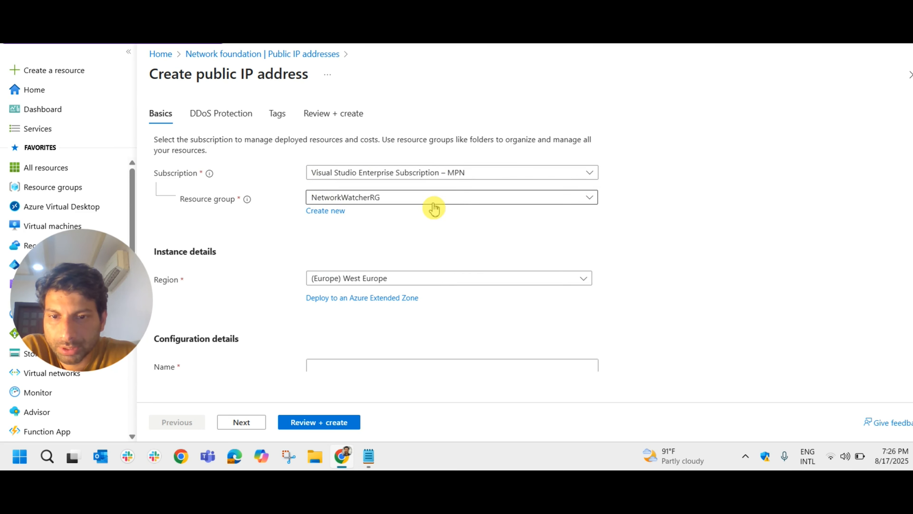
pyautogui.scroll(-2, 437, 245)
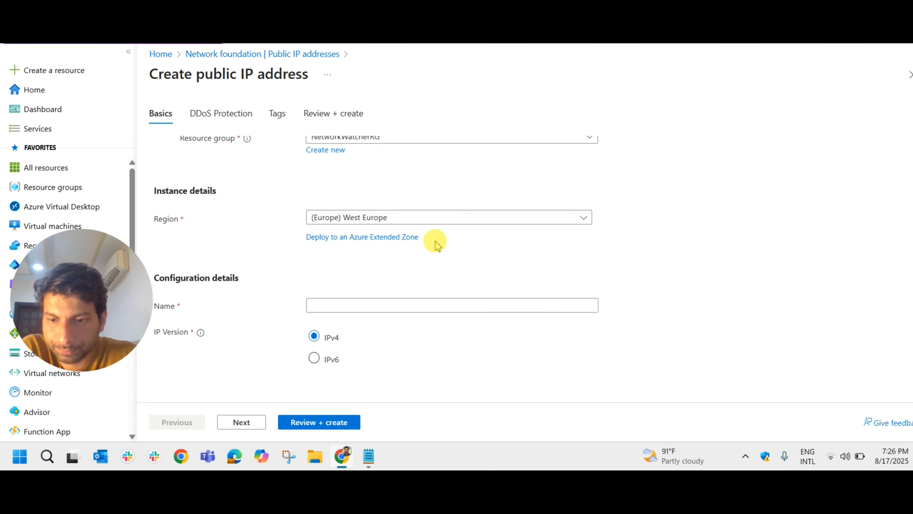
pyautogui.click(349, 305)
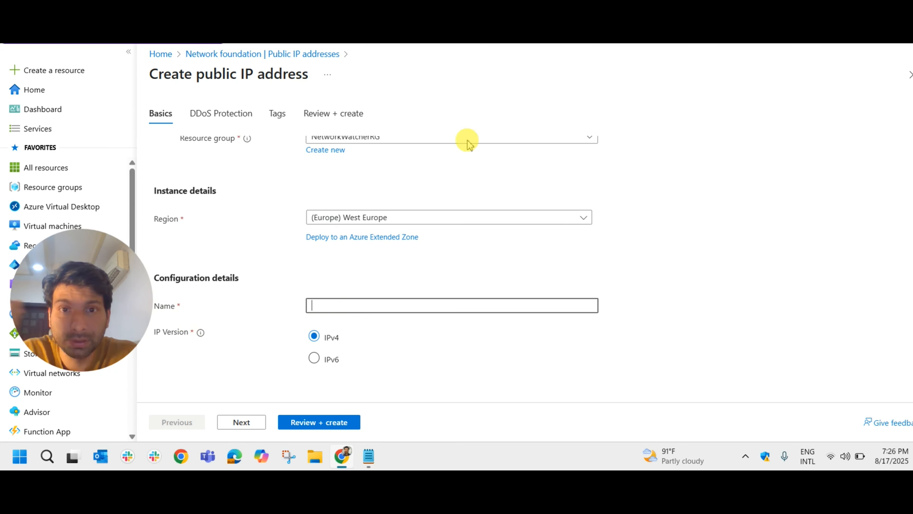
# - Check the Learn unit's guidance on naming a public IP address, including the uniqueness requirement within the resource group
pyautogui.click(355, 44)
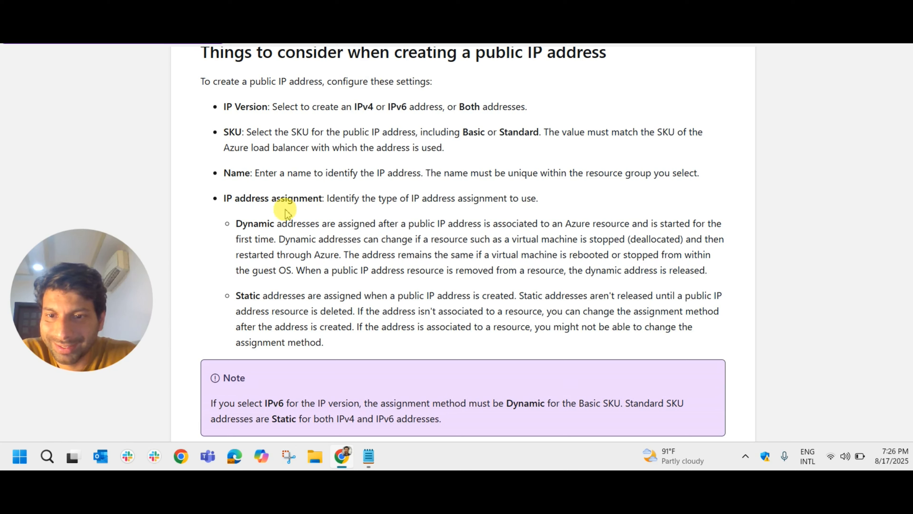
pyautogui.moveTo(257, 174); pyautogui.dragTo(424, 180)
pyautogui.click(424, 44)
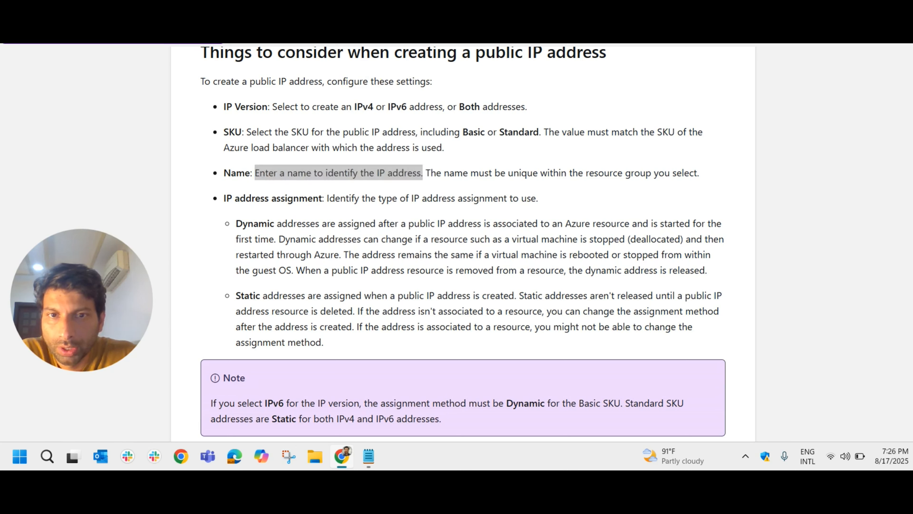
pyautogui.click(464, 44)
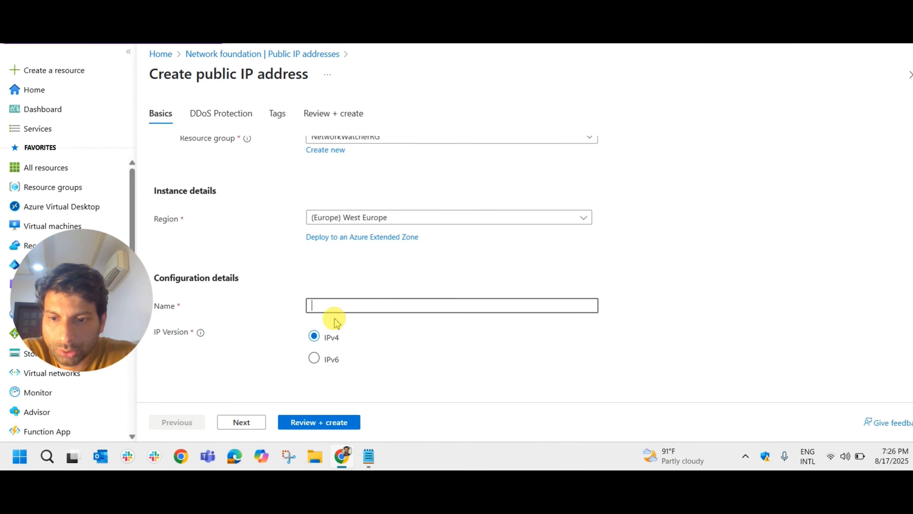
pyautogui.click(324, 44)
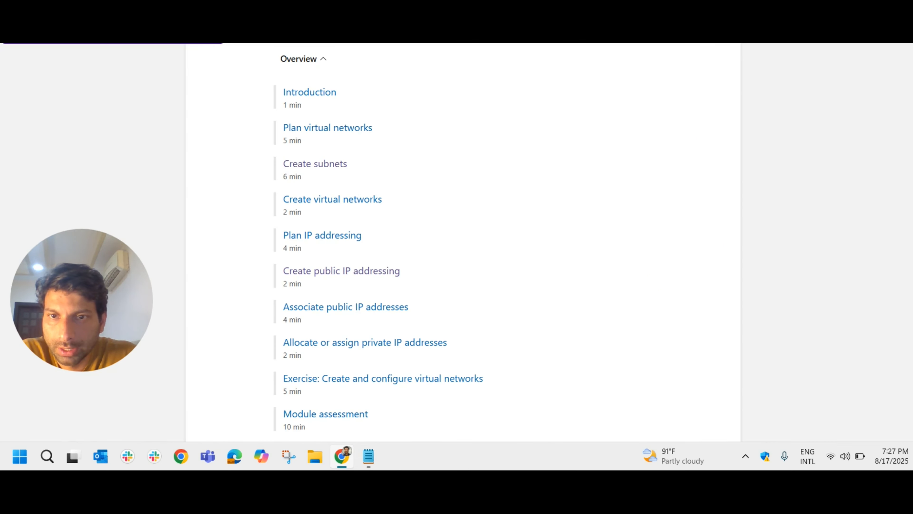
pyautogui.click(392, 44)
pyautogui.moveTo(430, 174); pyautogui.dragTo(685, 184)
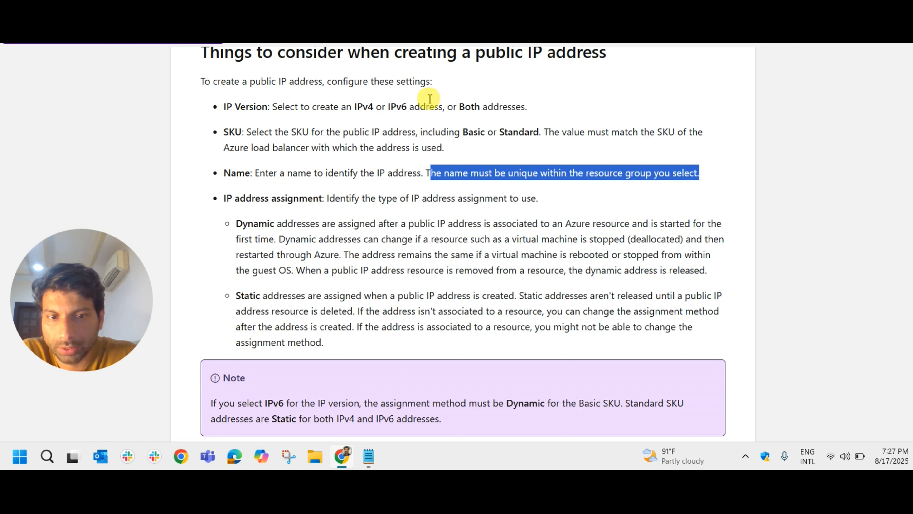
# - Return to the public IP address form, check the resource group, and name the address LabPIP
pyautogui.click(494, 21)
pyautogui.scroll(3, 344, 196)
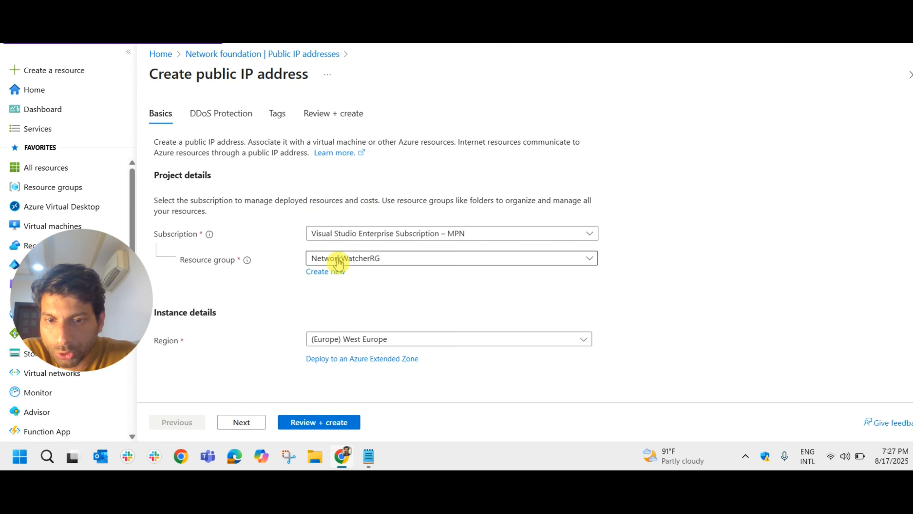
pyautogui.scroll(-3, 350, 289)
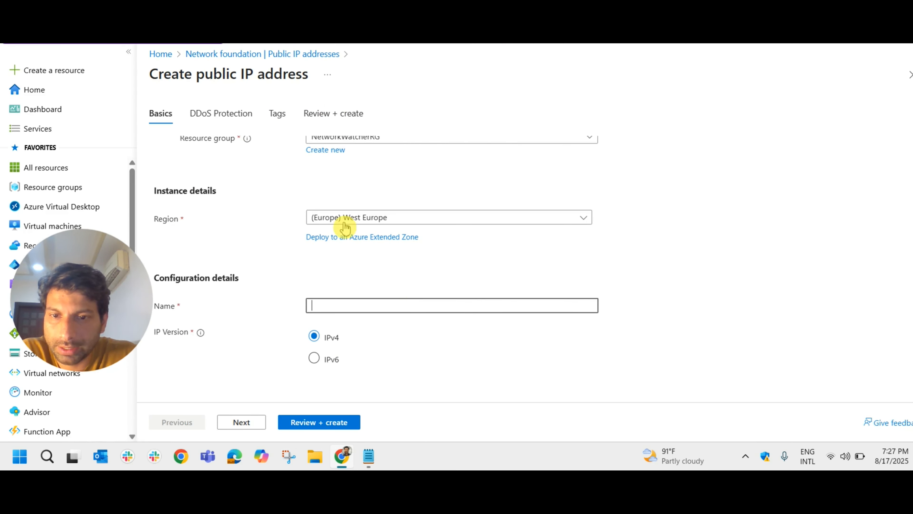
pyautogui.scroll(2, 366, 297)
pyautogui.scroll(-2, 382, 349)
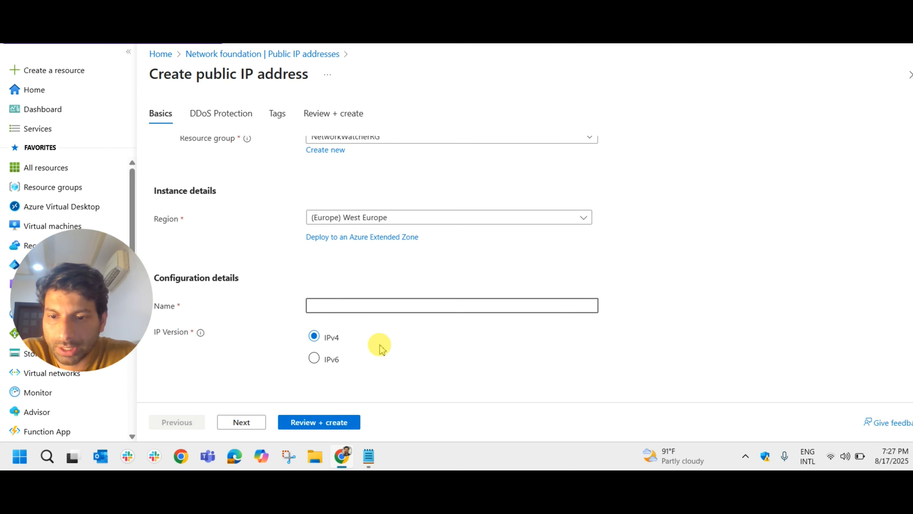
pyautogui.click(357, 308)
pyautogui.write('t')
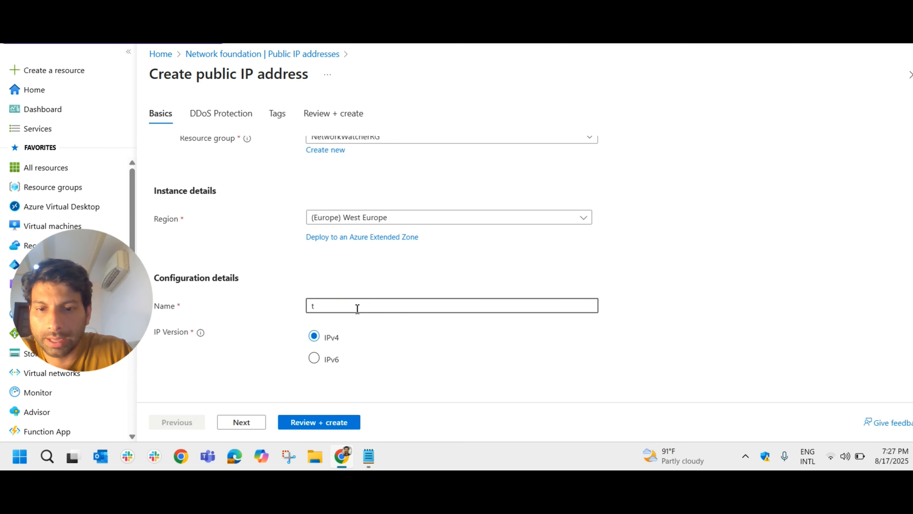
pyautogui.press('BackSpace')
pyautogui.write('LabPIP')
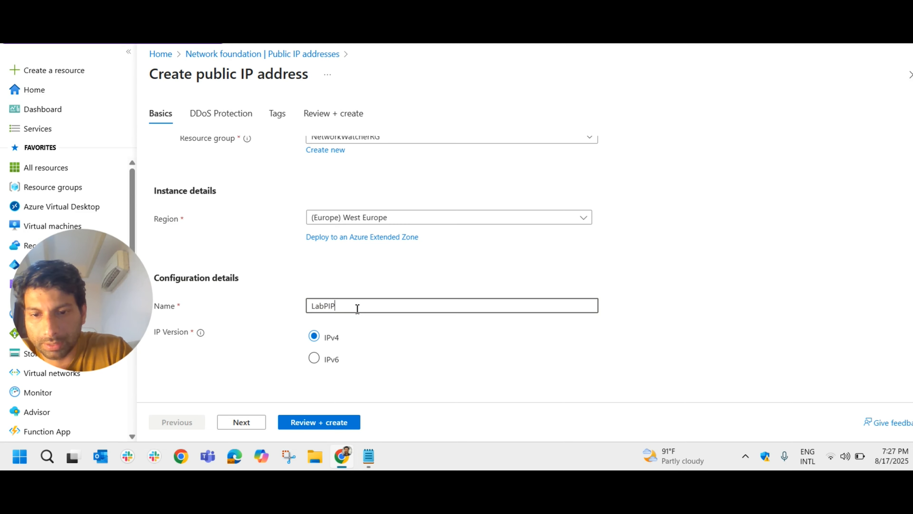
pyautogui.moveTo(352, 306); pyautogui.dragTo(301, 306)
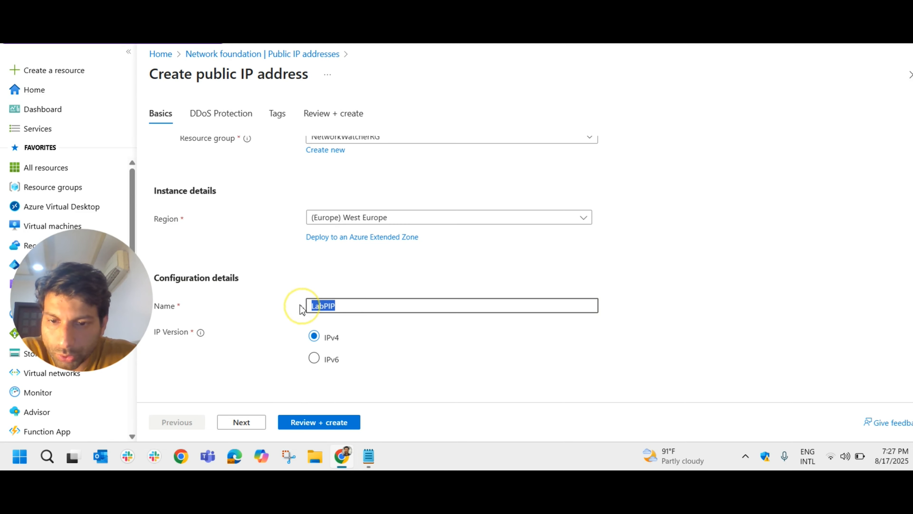
pyautogui.scroll(4, 387, 273)
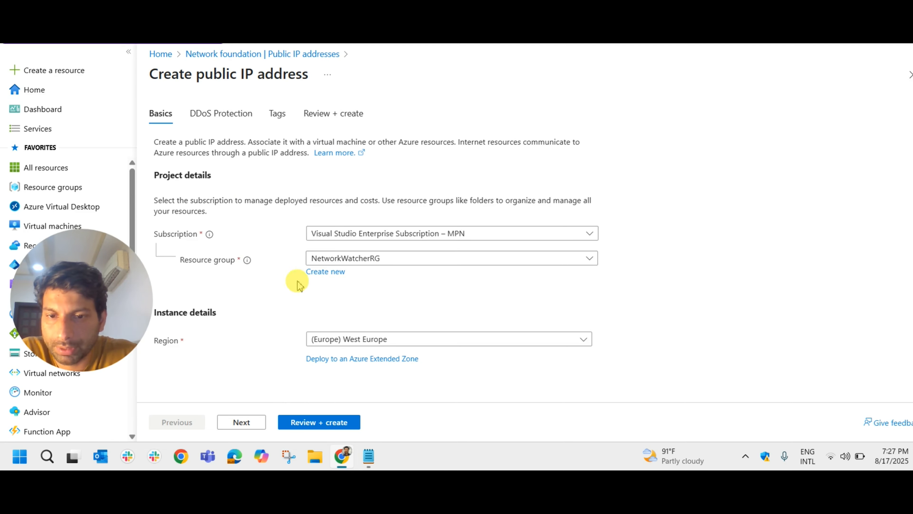
pyautogui.scroll(-2, 445, 281)
pyautogui.scroll(-2, 445, 280)
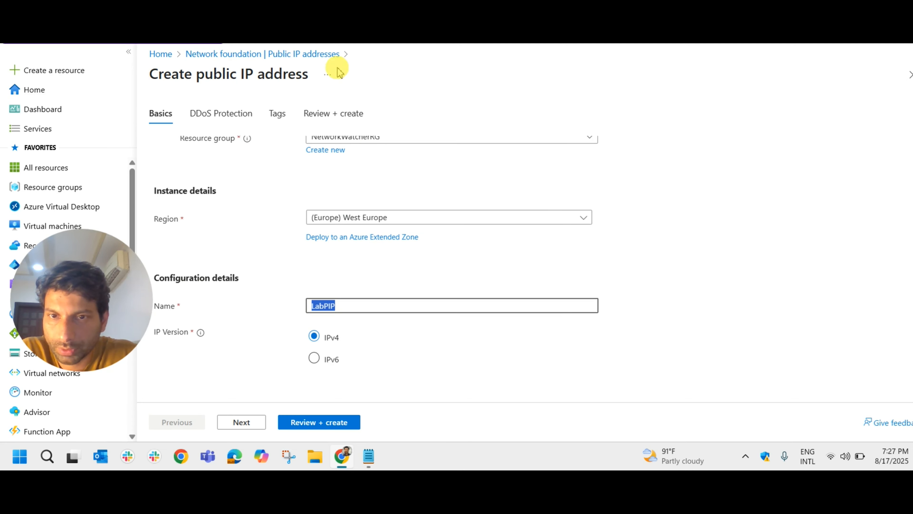
# - Review the Learn unit's Name and SKU guidance, including the requirement about matching the Azure load balancer's SKU
pyautogui.hotkey('alt', 'Tab')
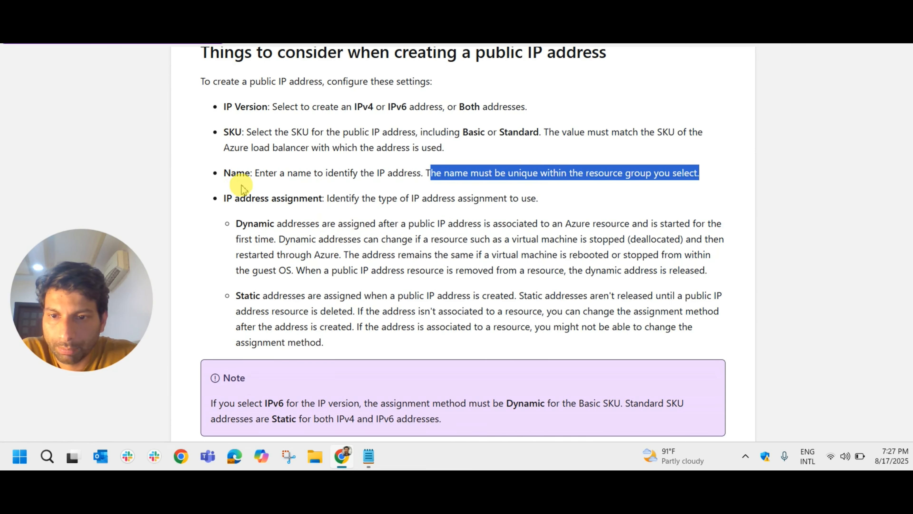
pyautogui.moveTo(224, 173); pyautogui.dragTo(701, 174)
pyautogui.click(312, 177)
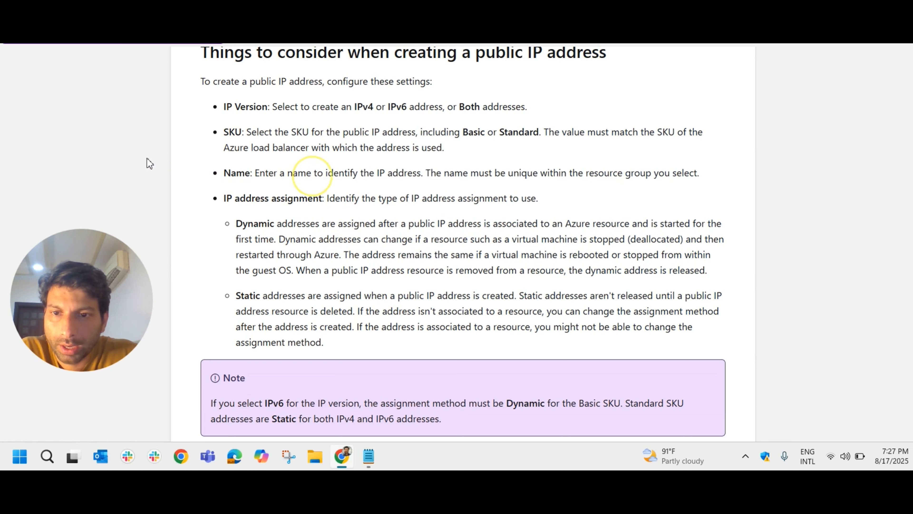
pyautogui.moveTo(223, 133); pyautogui.dragTo(296, 138)
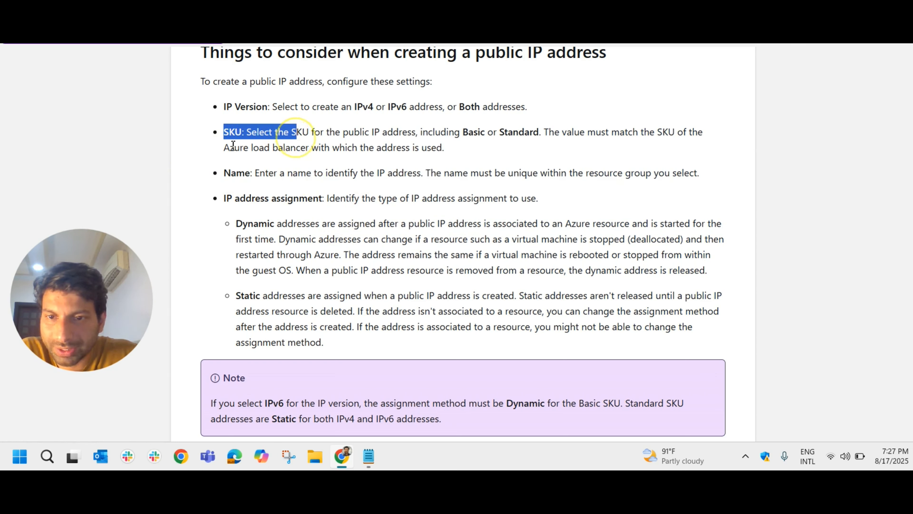
pyautogui.click(442, 144)
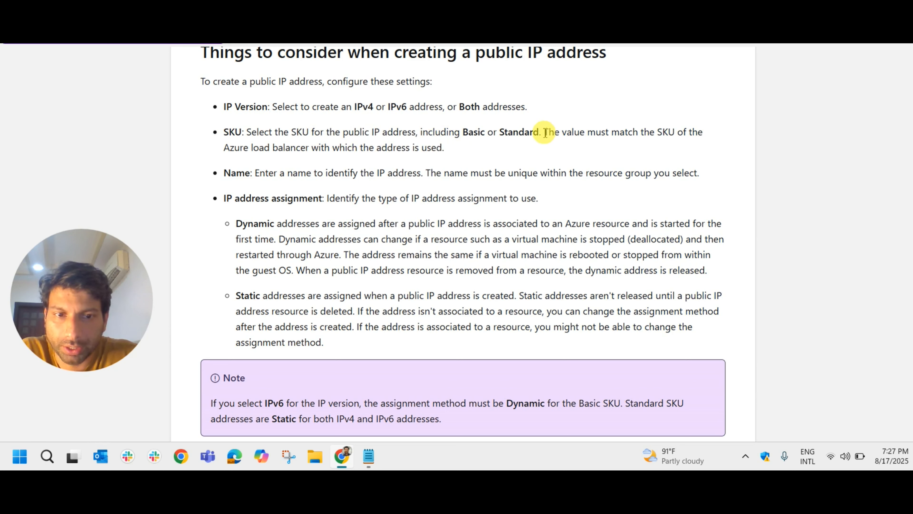
pyautogui.moveTo(545, 133); pyautogui.dragTo(687, 153)
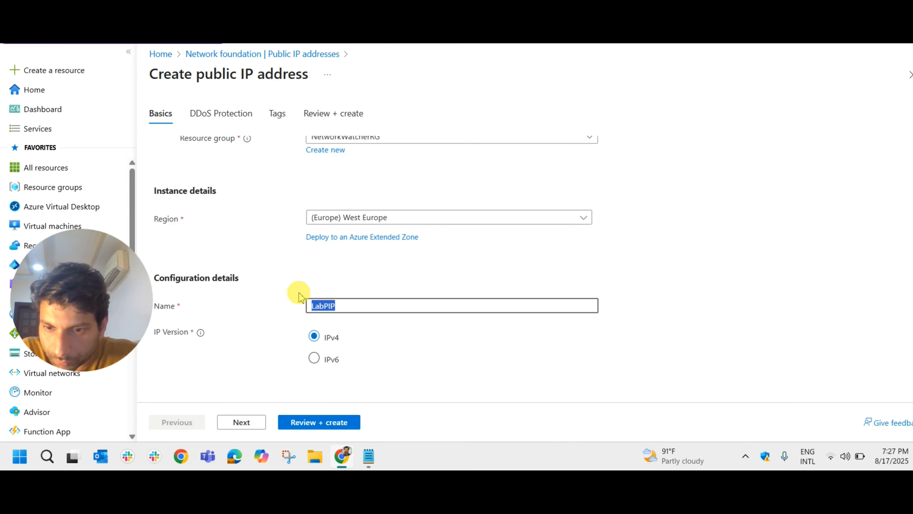
# - Compare the SKU options in the portal's creation form with the Basic and Standard options described in the Learn unit
pyautogui.scroll(-3, 287, 262)
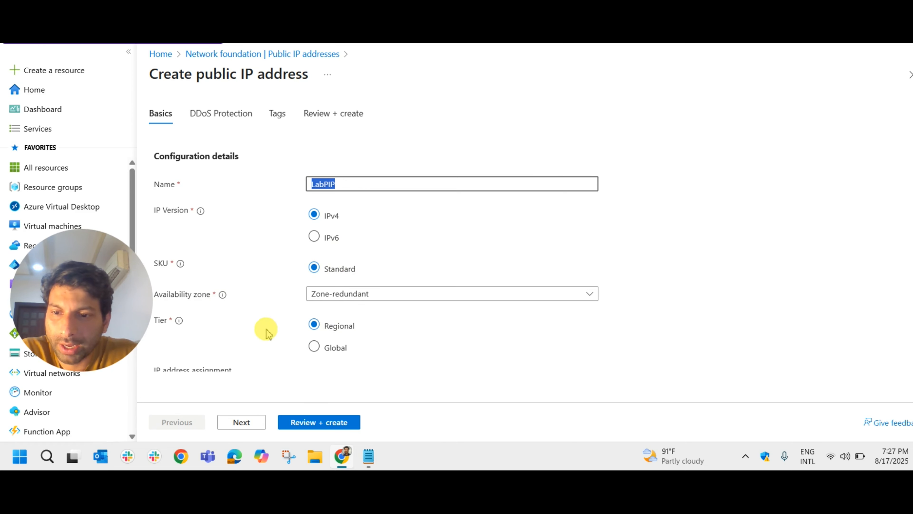
pyautogui.click(350, 7)
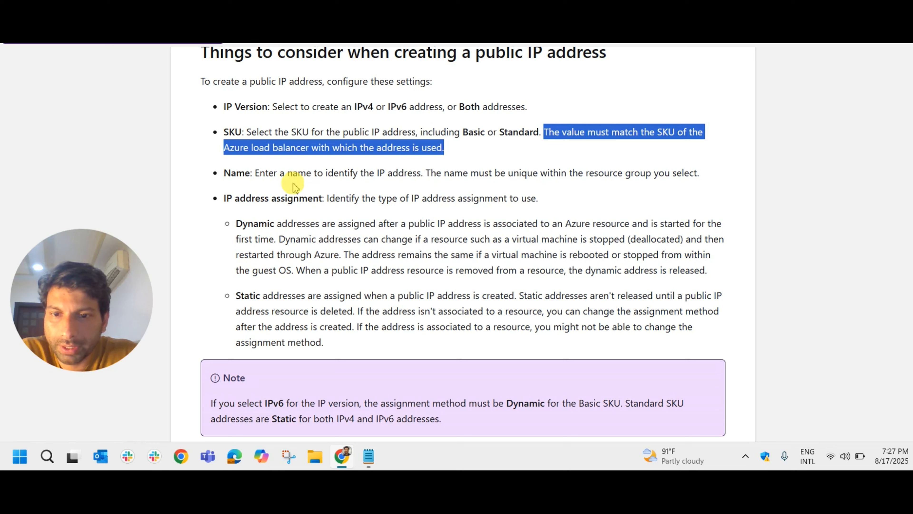
pyautogui.click(276, 162)
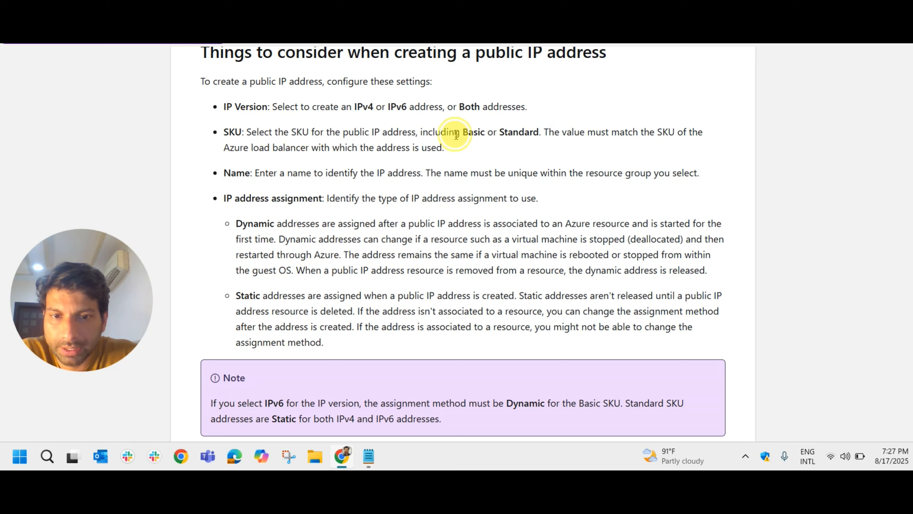
pyautogui.moveTo(455, 133); pyautogui.dragTo(540, 133)
# - Switch to the article on upgrading Basic public IP addresses to Standard SKU and read its important notice
pyautogui.click(507, 7)
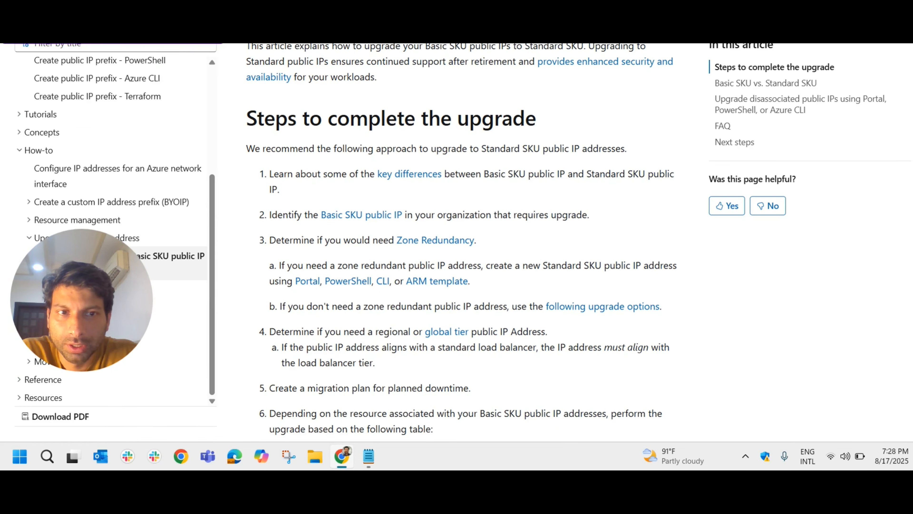
pyautogui.scroll(6, 401, 177)
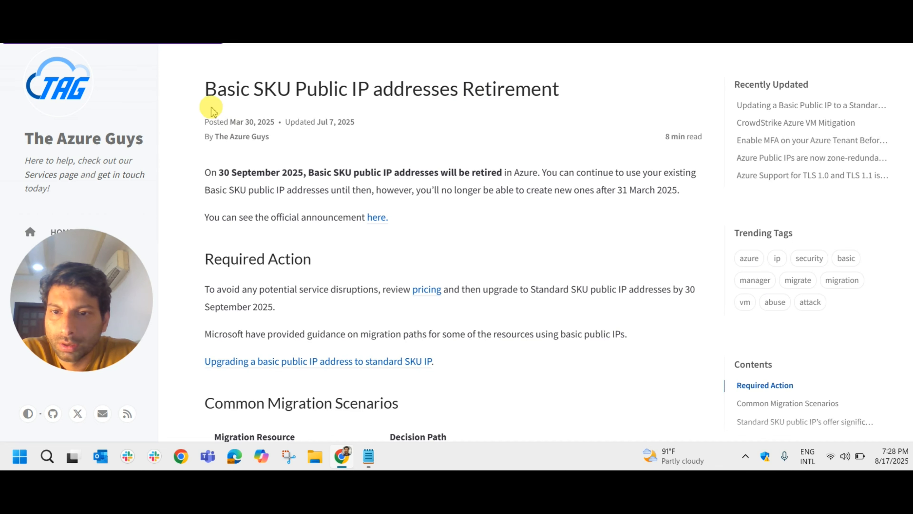
# - Open The Azure Guys article on the Basic SKU public IP retirement and read its title and introductory retirement dates
pyautogui.moveTo(205, 90); pyautogui.dragTo(544, 106)
pyautogui.click(456, 143)
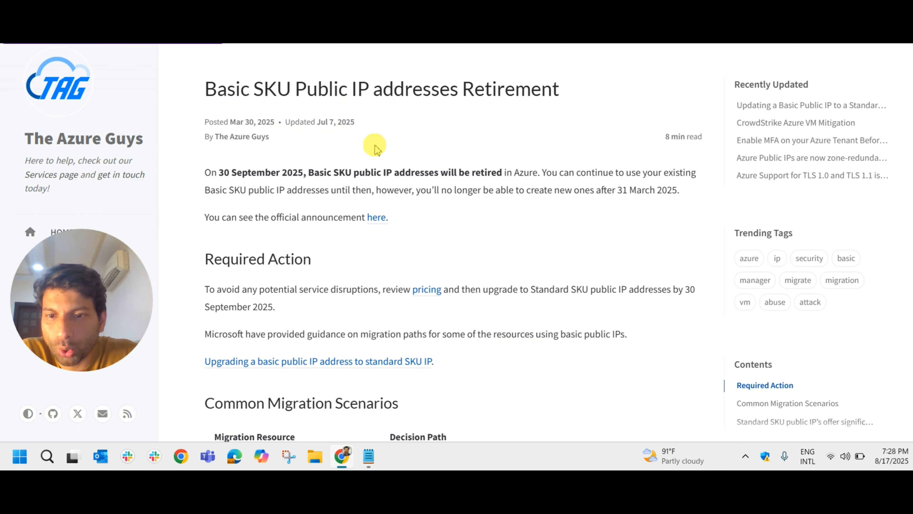
pyautogui.moveTo(196, 92); pyautogui.dragTo(520, 97)
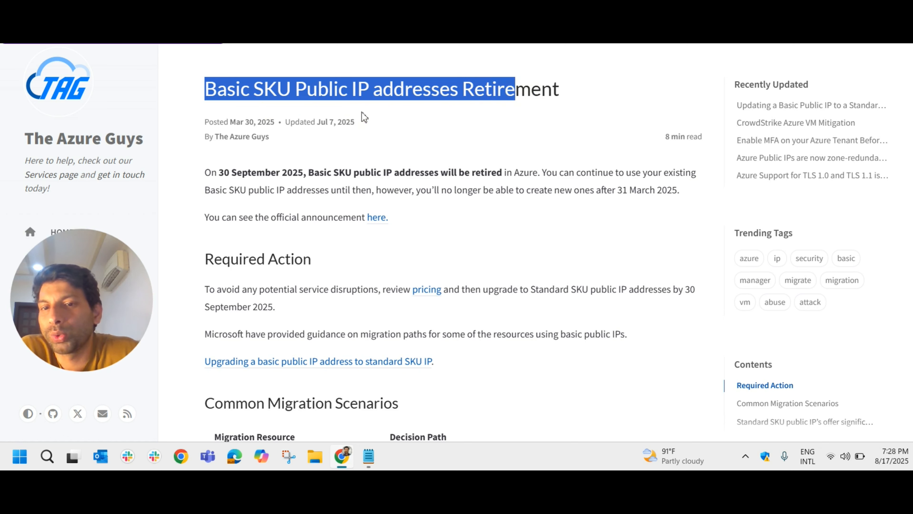
pyautogui.moveTo(200, 174); pyautogui.dragTo(520, 186)
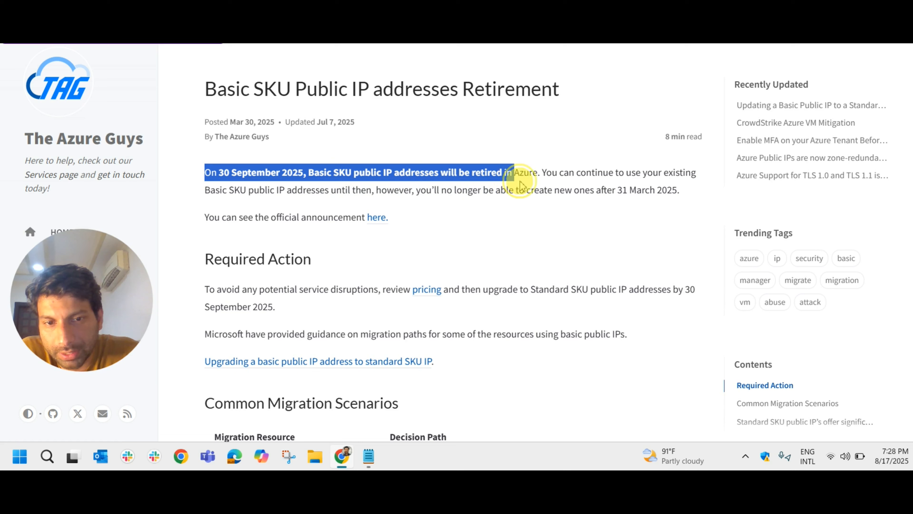
pyautogui.click(590, 211)
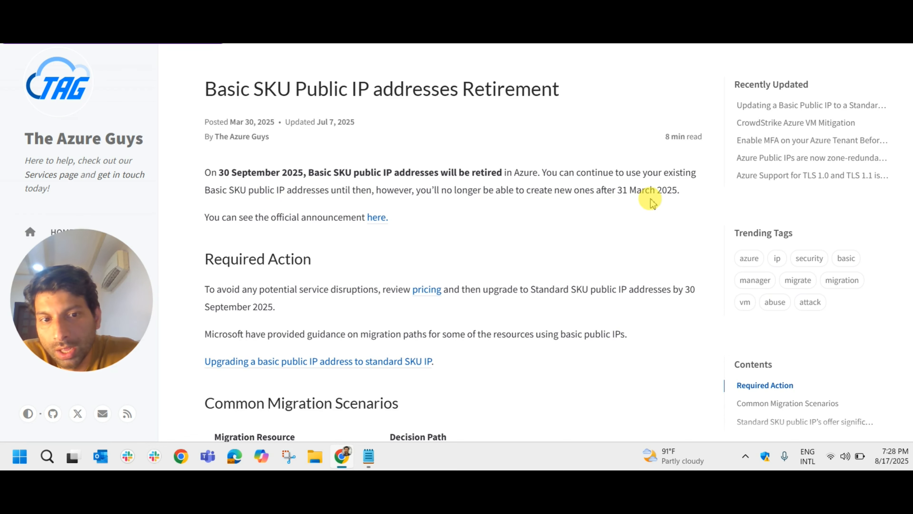
pyautogui.moveTo(681, 194); pyautogui.dragTo(224, 154)
# - Return to the article on upgrading Basic public IP addresses to Standard SKU and review its upgrade steps and decision table
pyautogui.click(590, 21)
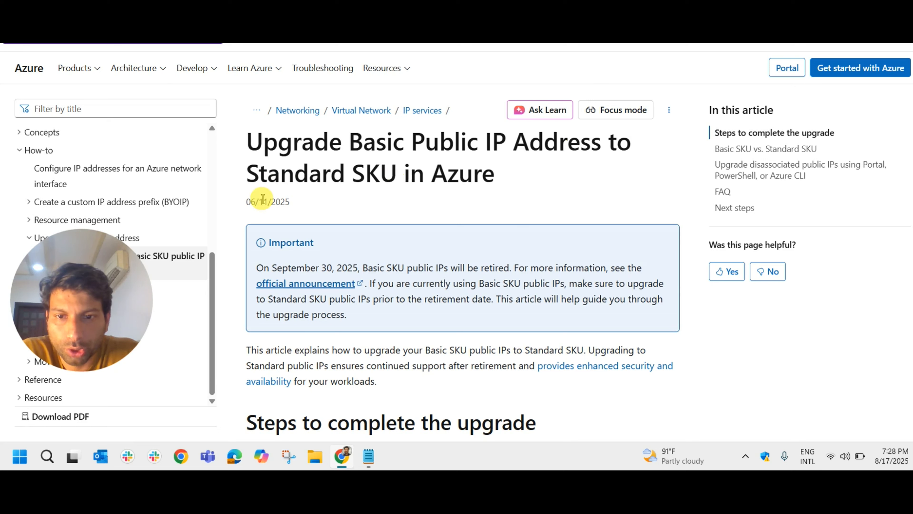
pyautogui.moveTo(252, 142); pyautogui.dragTo(585, 166)
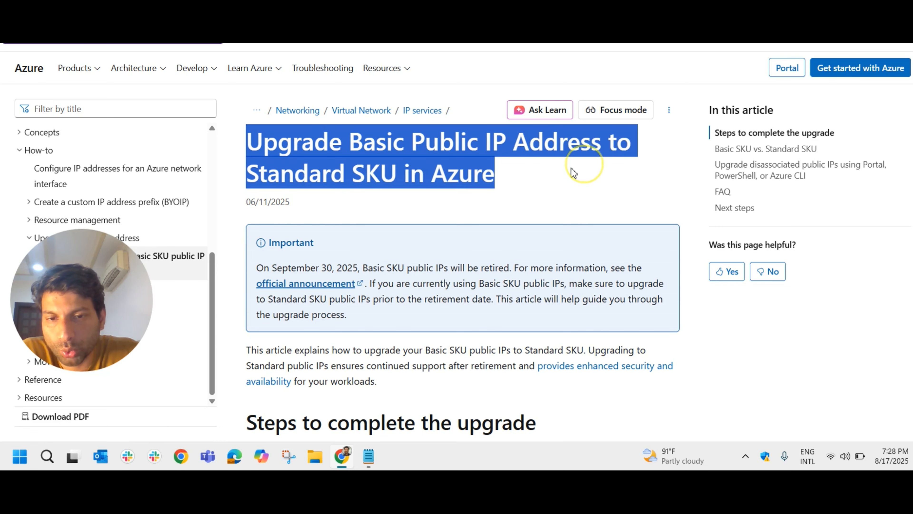
pyautogui.click(530, 174)
pyautogui.scroll(-6, 530, 176)
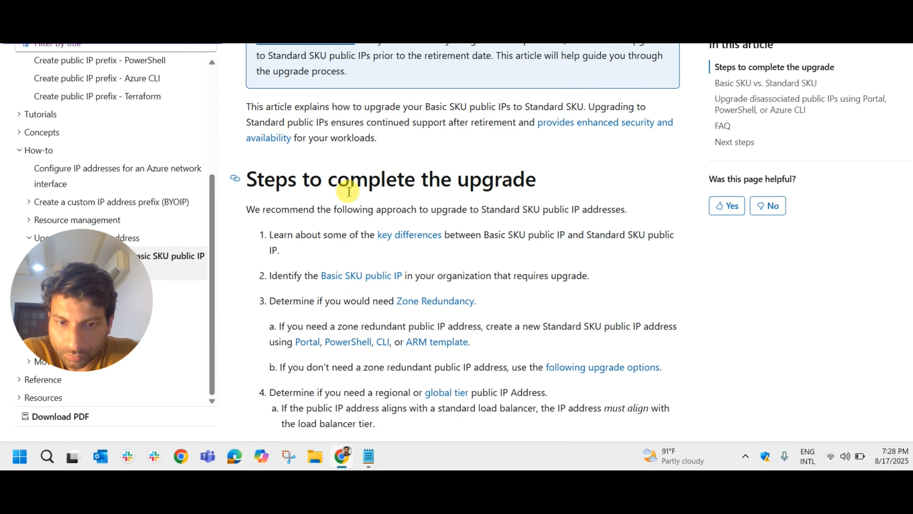
pyautogui.scroll(-8, 503, 182)
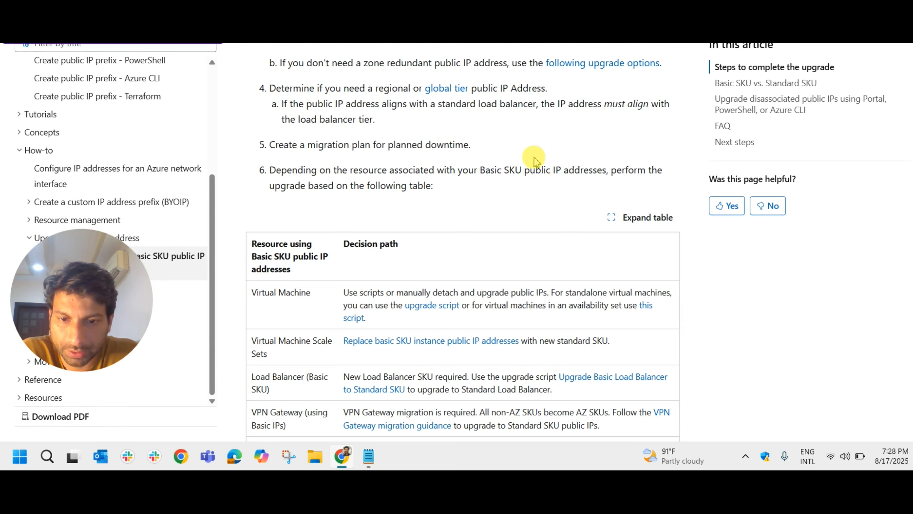
pyautogui.scroll(-3, 533, 159)
pyautogui.scroll(-14, 375, 144)
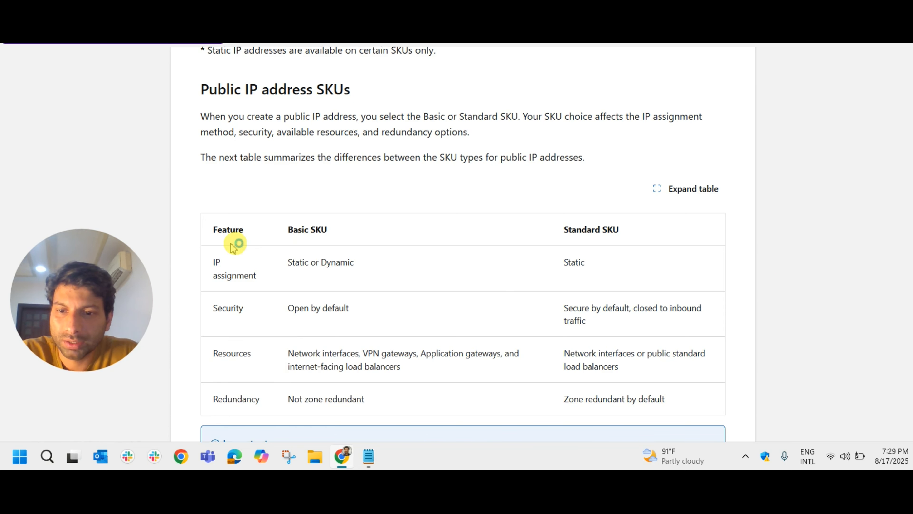
# - Switch to the Learn unit's public IP address SKU table and compare IP assignment for the Basic and Standard SKUs
pyautogui.moveTo(290, 231); pyautogui.dragTo(351, 230)
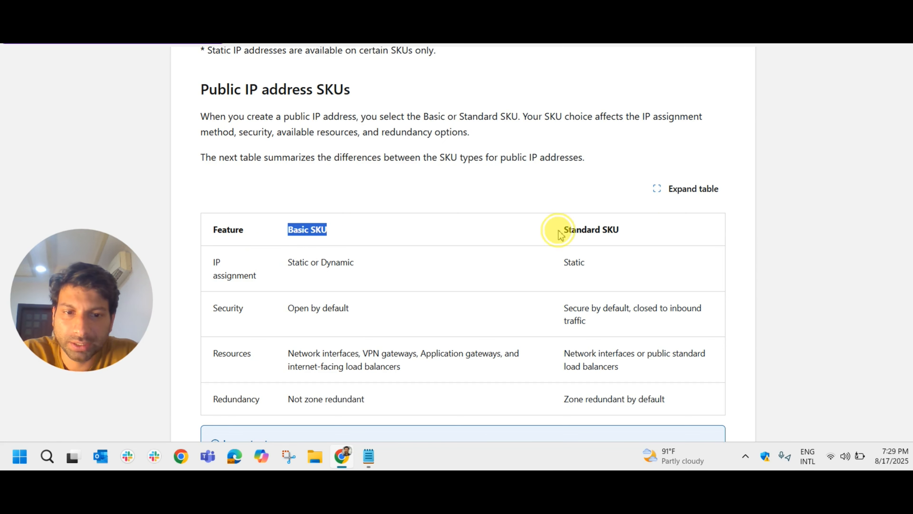
pyautogui.moveTo(560, 232); pyautogui.dragTo(655, 240)
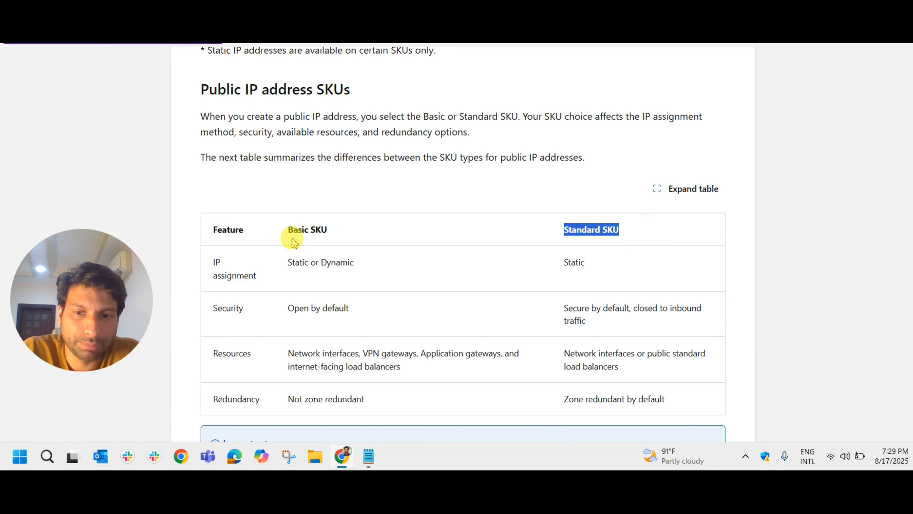
pyautogui.moveTo(292, 227); pyautogui.dragTo(367, 366)
pyautogui.click(539, 226)
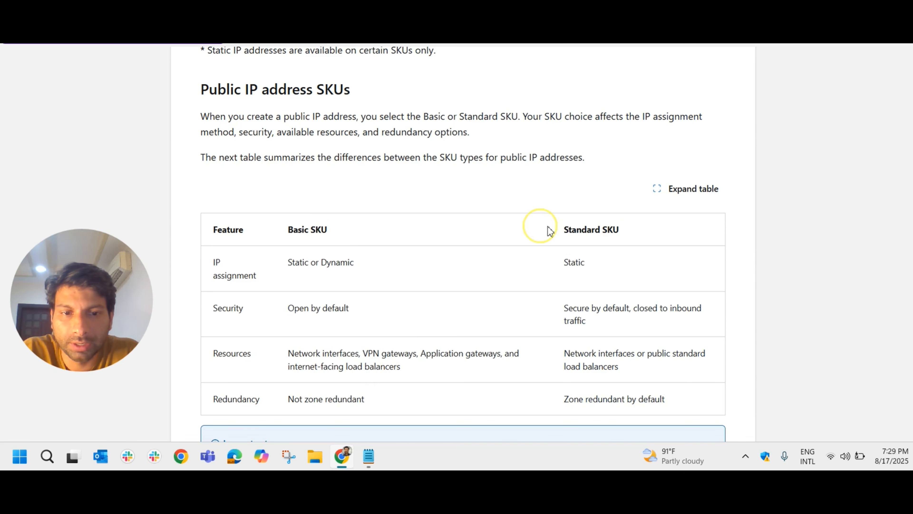
pyautogui.moveTo(563, 229); pyautogui.dragTo(622, 232)
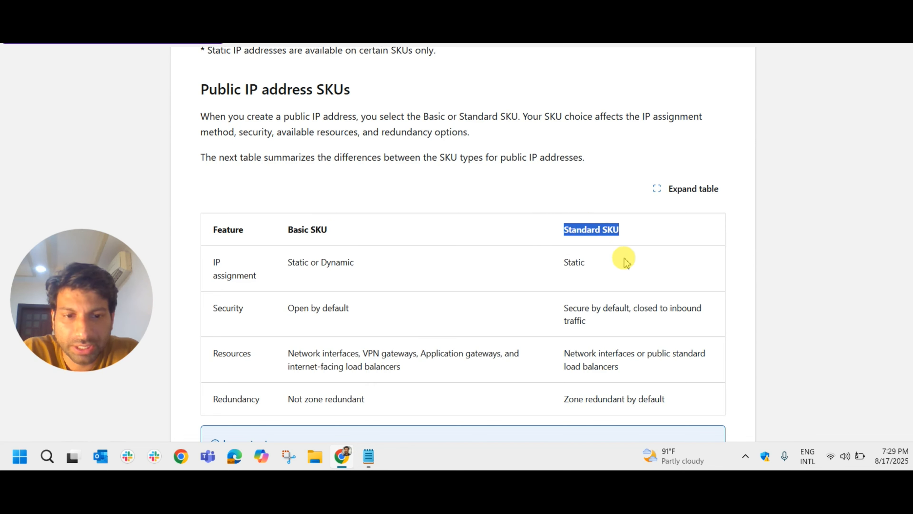
pyautogui.moveTo(587, 261); pyautogui.dragTo(563, 263)
# - Return to the public IP address creation form and check its IP address assignment options against the Learn unit's table
pyautogui.click(338, 36)
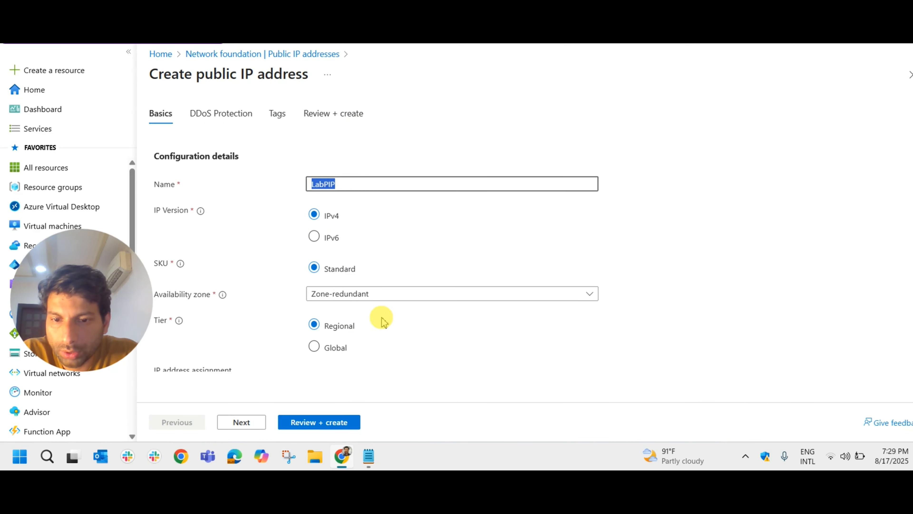
pyautogui.scroll(-1, 384, 315)
pyautogui.scroll(2, 383, 297)
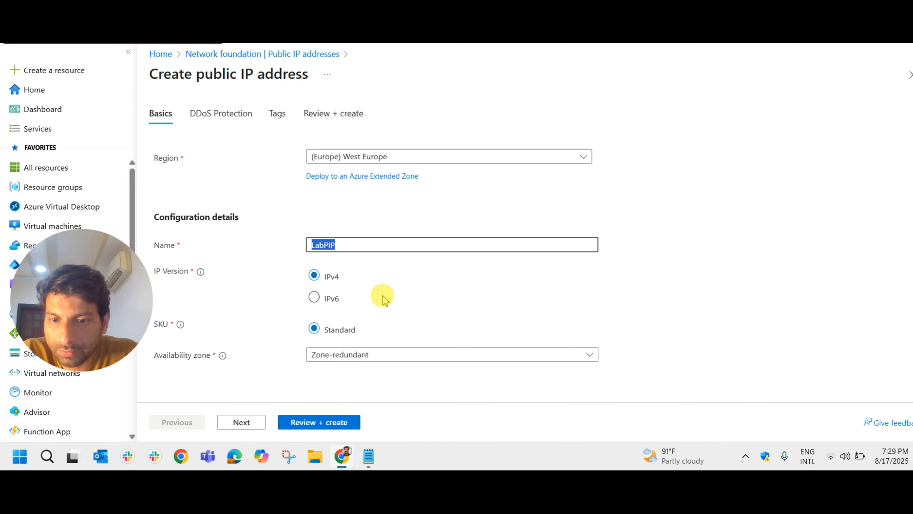
pyautogui.scroll(-2, 381, 296)
pyautogui.scroll(-3, 274, 277)
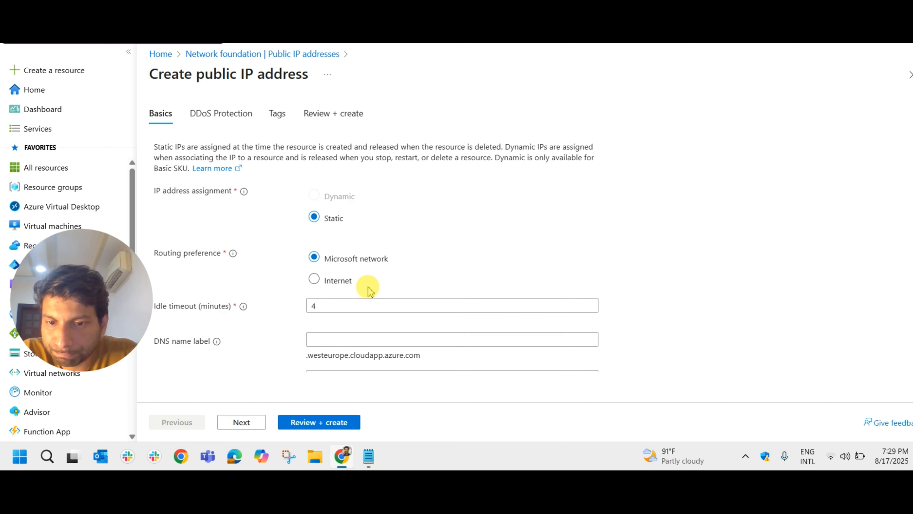
pyautogui.scroll(1, 316, 236)
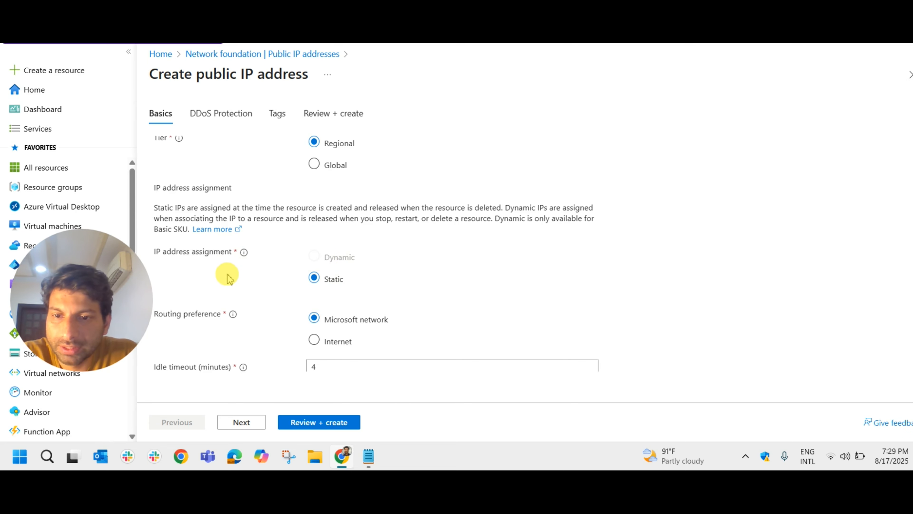
pyautogui.scroll(6, 321, 290)
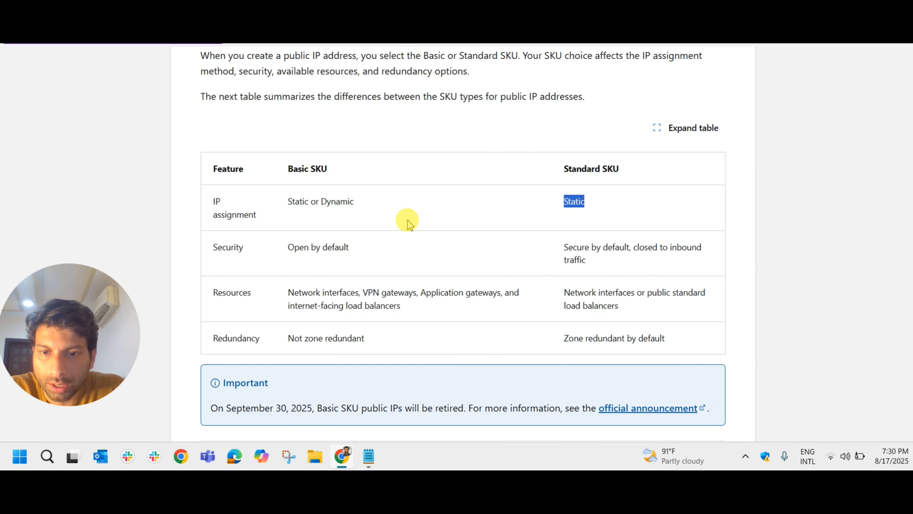
# - Compare the Security and Resources rows for the Basic and Standard SKUs in the Learn unit's table
pyautogui.click(606, 198)
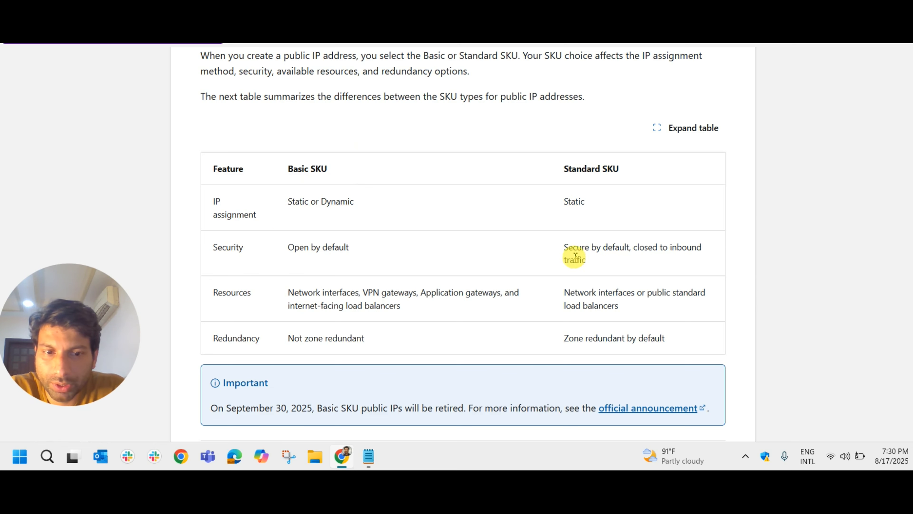
pyautogui.moveTo(562, 249); pyautogui.dragTo(644, 259)
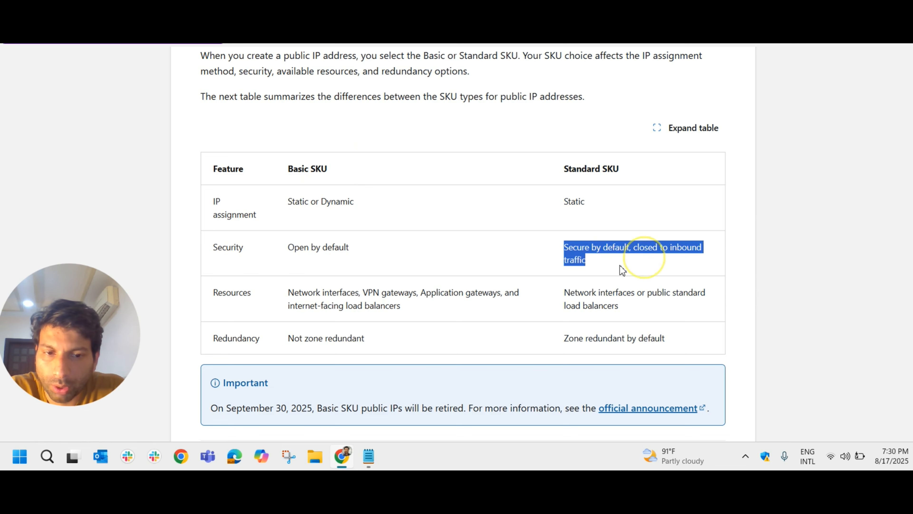
pyautogui.click(259, 301)
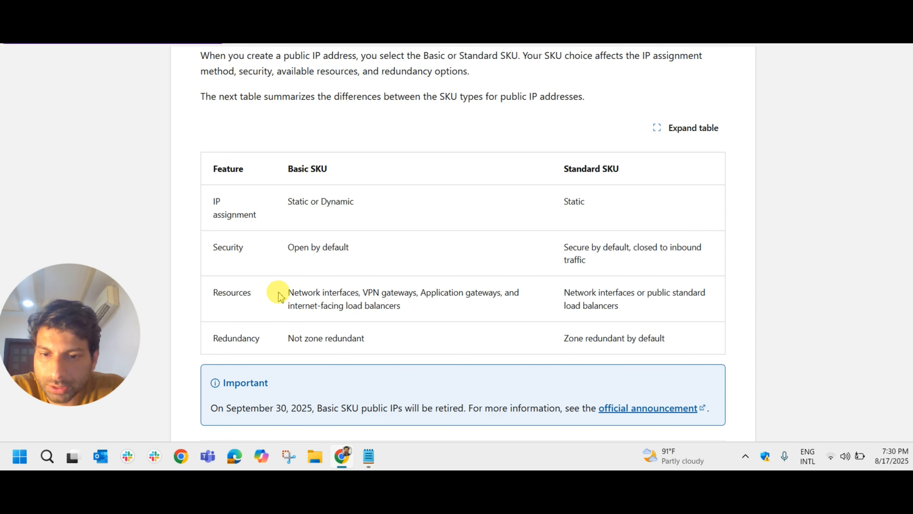
pyautogui.moveTo(293, 292); pyautogui.dragTo(402, 303)
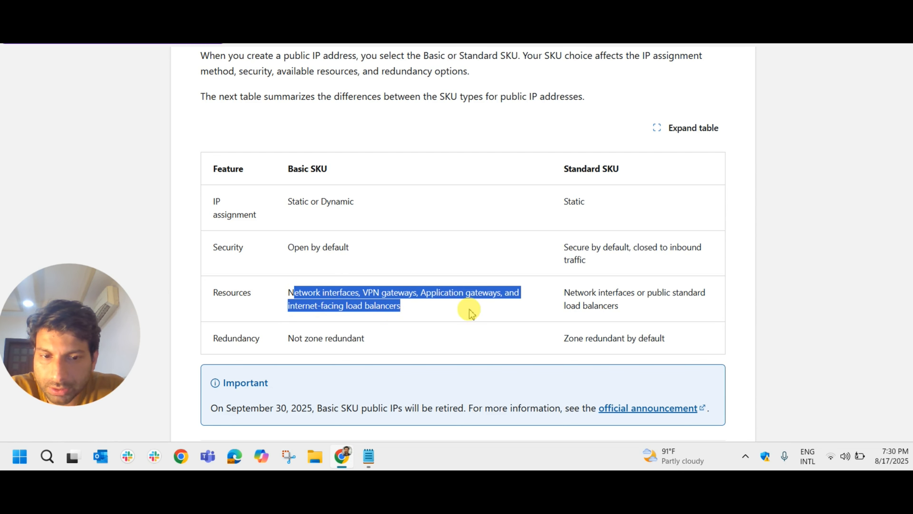
pyautogui.click(570, 302)
pyautogui.moveTo(570, 295); pyautogui.dragTo(634, 311)
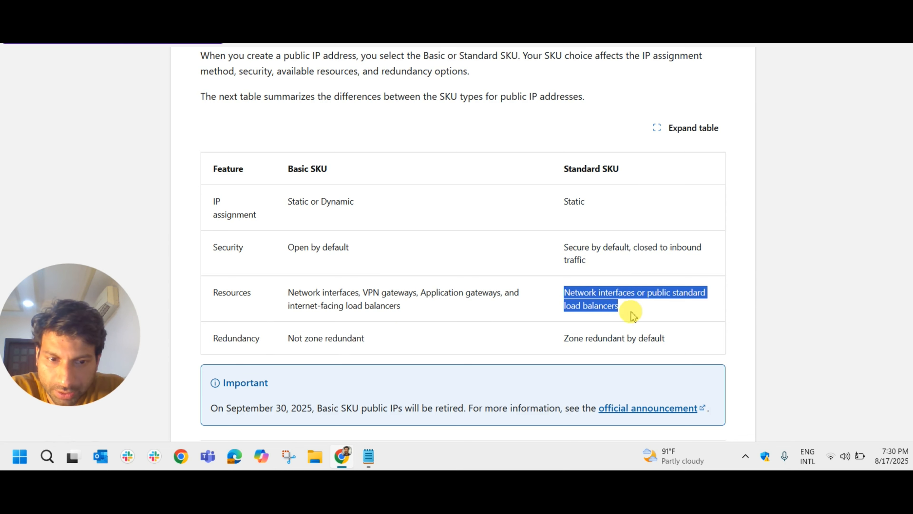
pyautogui.click(623, 310)
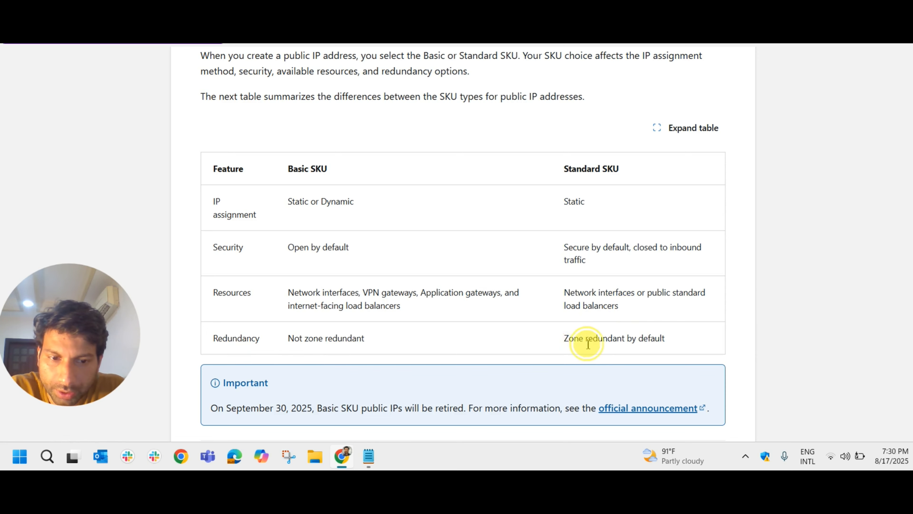
# - Review the Standard SKU's redundancy, the retirement notice and the table on associating public IP addresses in the Learn unit
pyautogui.moveTo(564, 339); pyautogui.dragTo(668, 341)
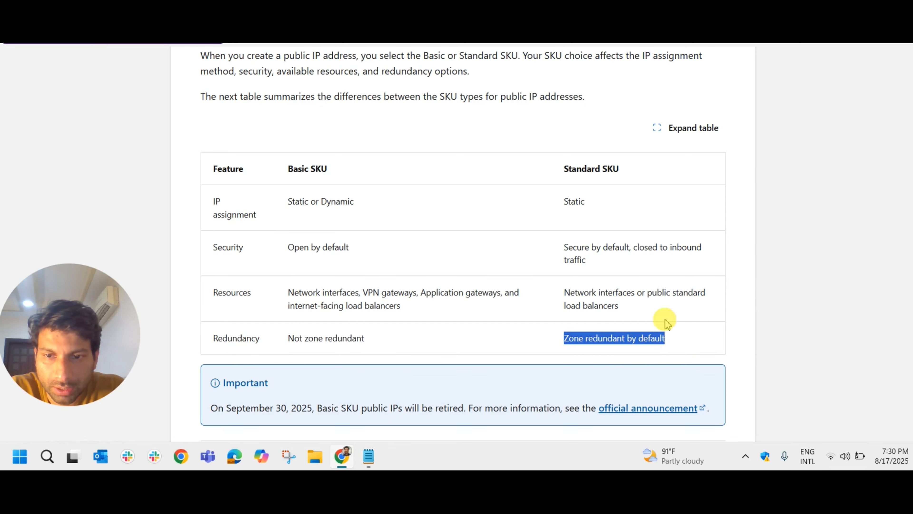
pyautogui.scroll(-4, 543, 230)
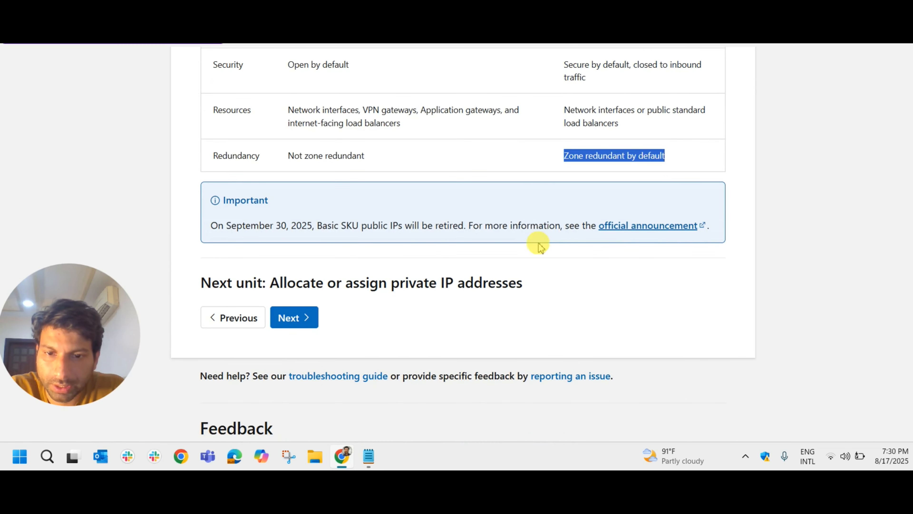
pyautogui.scroll(8, 575, 251)
pyautogui.scroll(6, 506, 241)
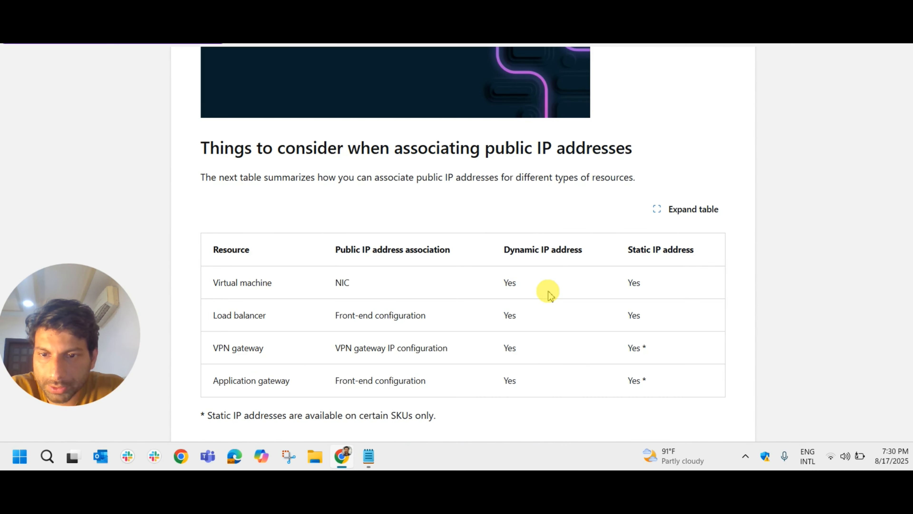
# - Return to the public IP address creation form and set the availability zone to Zone-redundant
pyautogui.click(439, 70)
pyautogui.click(486, 278)
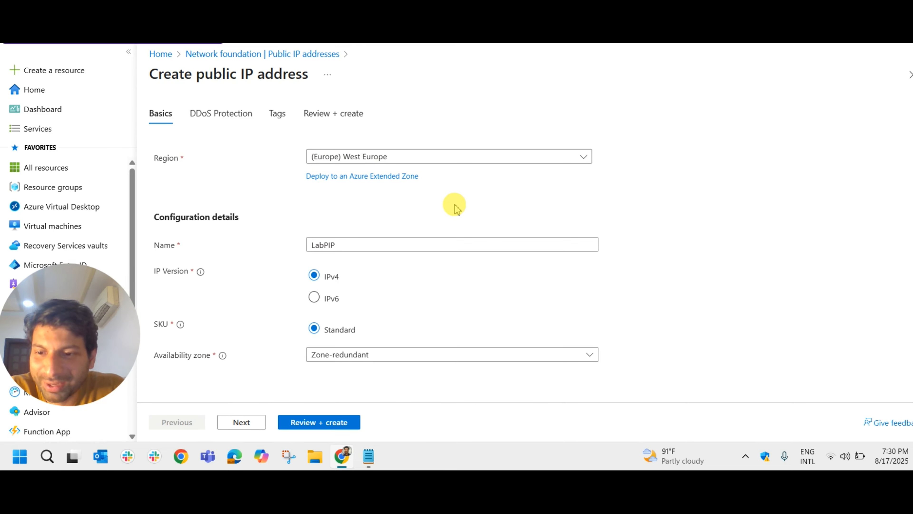
pyautogui.scroll(-3, 455, 207)
pyautogui.scroll(2, 455, 207)
pyautogui.click(417, 294)
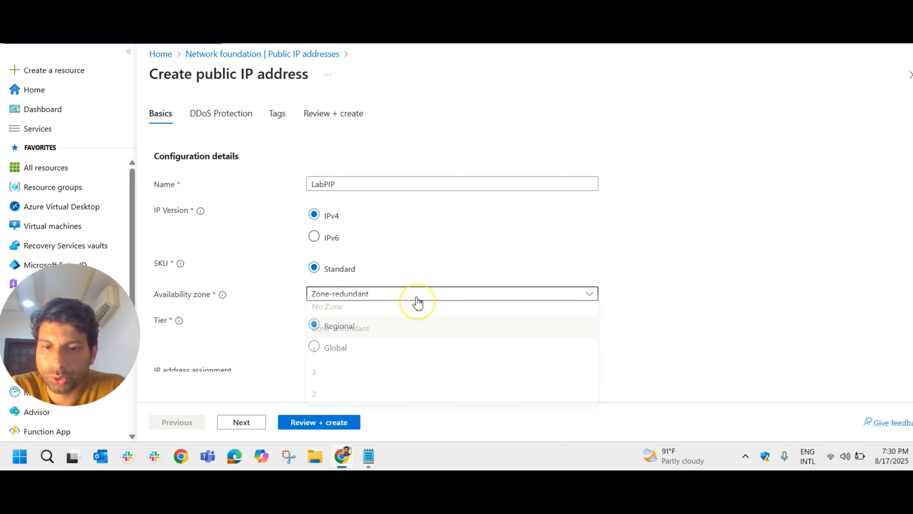
pyautogui.click(387, 311)
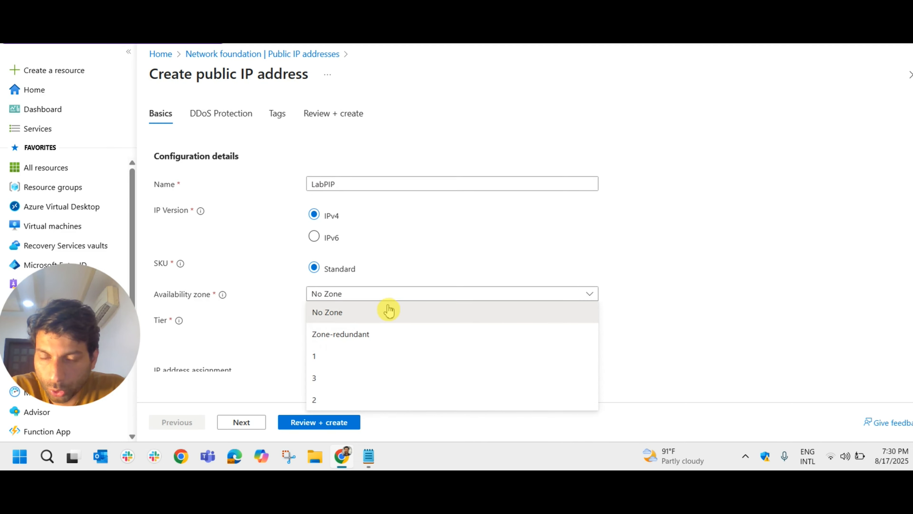
pyautogui.click(381, 334)
# - Review the form's tier, IP assignment, routing preference, idle timeout and DNS settings, and recheck the configuration and project details
pyautogui.scroll(-3, 423, 314)
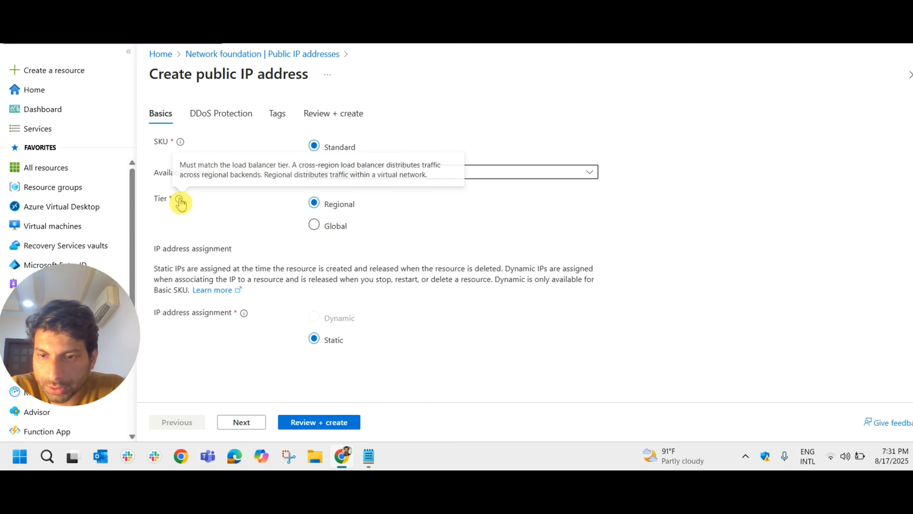
pyautogui.scroll(-3, 342, 313)
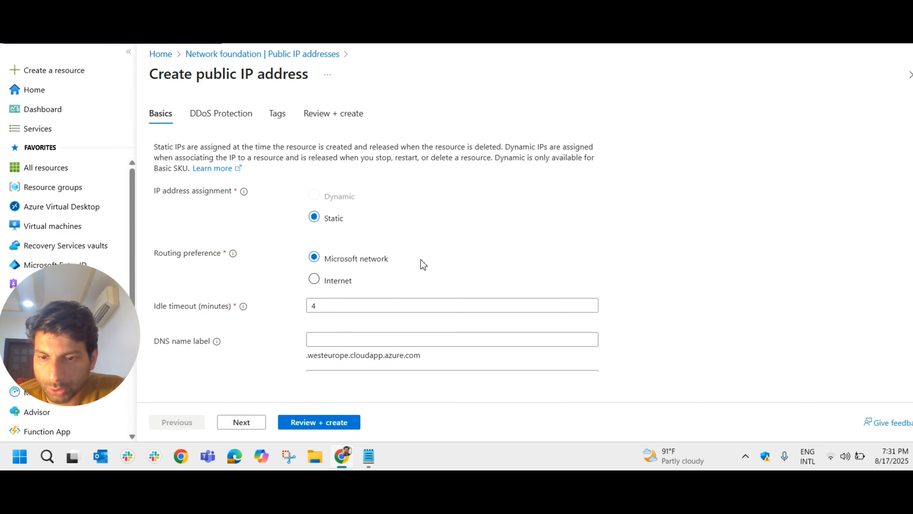
pyautogui.scroll(-1, 423, 264)
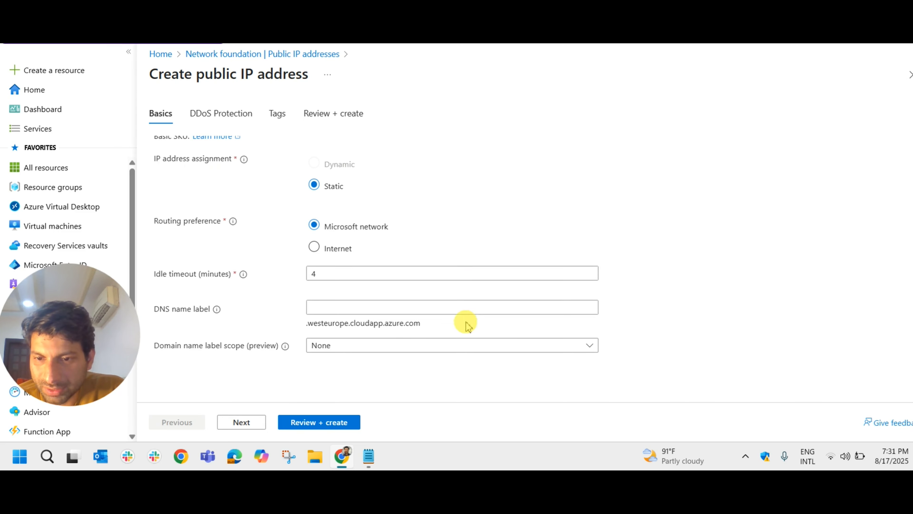
pyautogui.scroll(12, 445, 312)
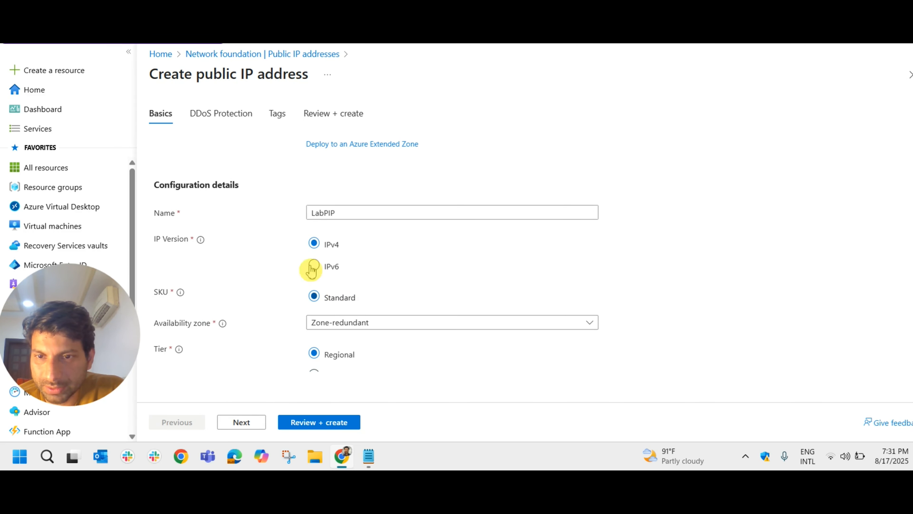
pyautogui.scroll(2, 282, 234)
pyautogui.scroll(4, 283, 234)
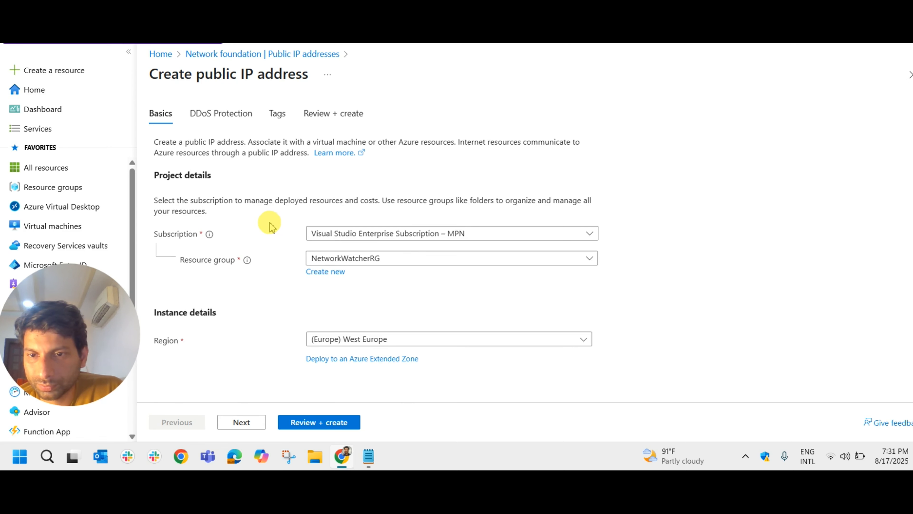
# - Review the summary of the LabPIP configuration and create the public IP address
pyautogui.click(316, 422)
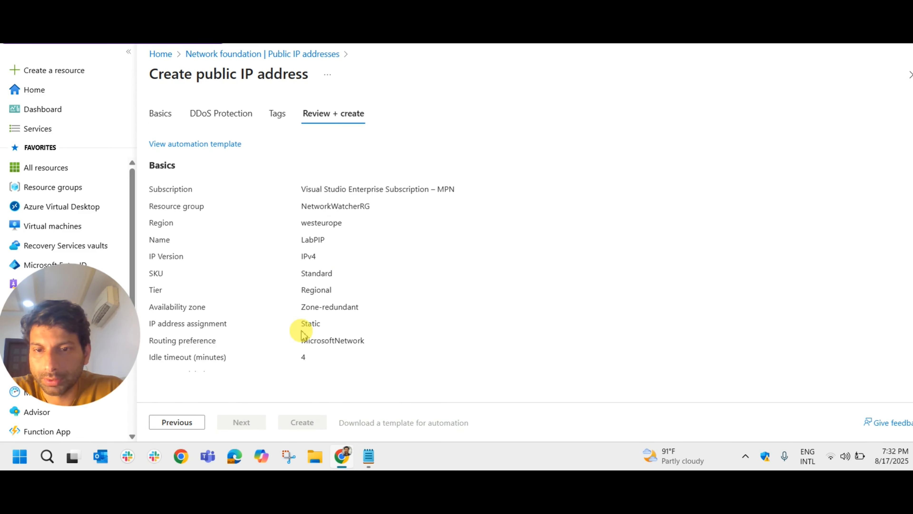
pyautogui.scroll(-3, 302, 333)
pyautogui.scroll(3, 345, 277)
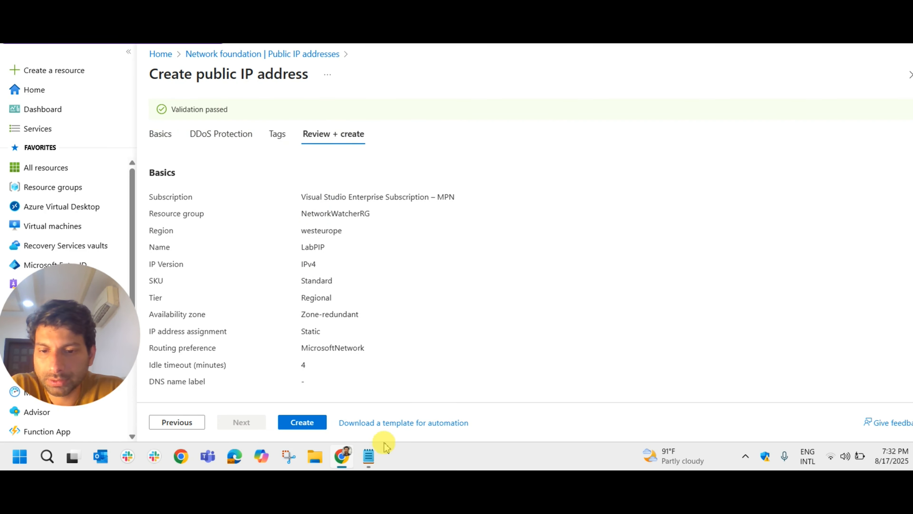
pyautogui.click(297, 423)
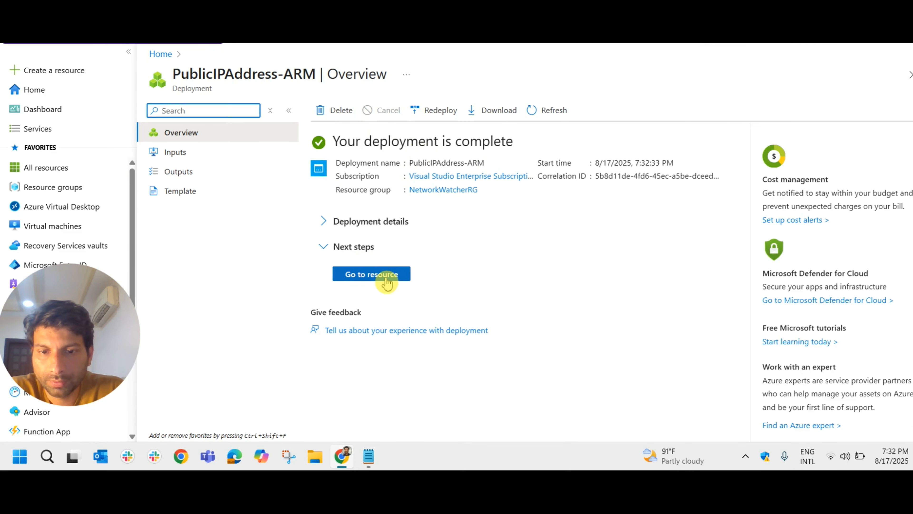
# - Open the newly deployed LabPIP resource and check its name, IP address and associated resource
pyautogui.click(387, 276)
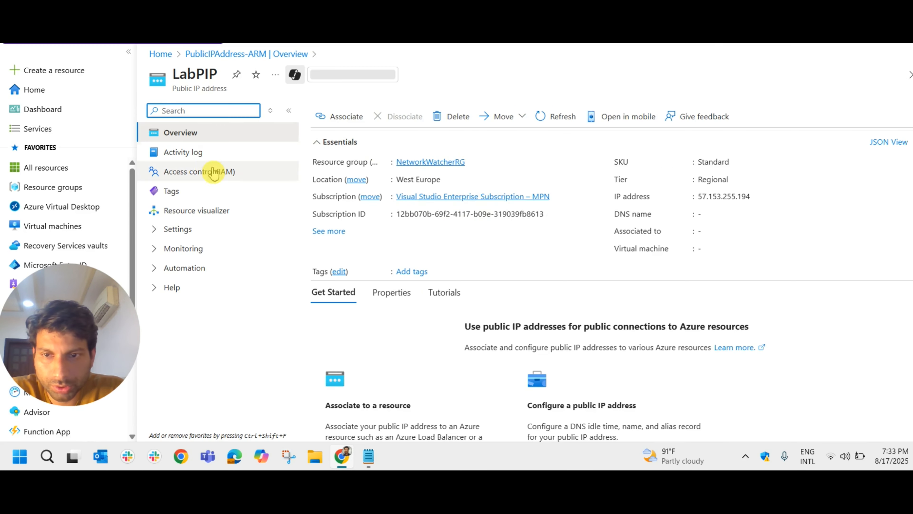
pyautogui.moveTo(229, 74); pyautogui.dragTo(177, 74)
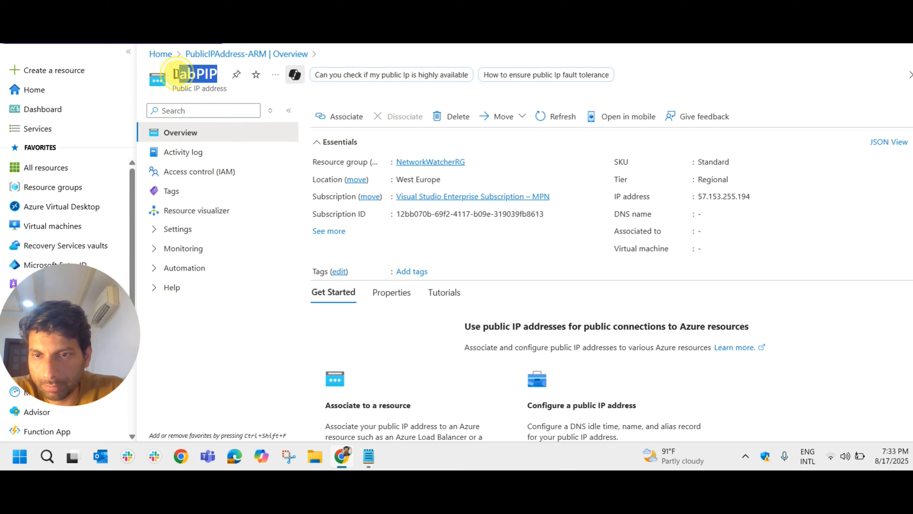
pyautogui.moveTo(703, 196); pyautogui.dragTo(741, 197)
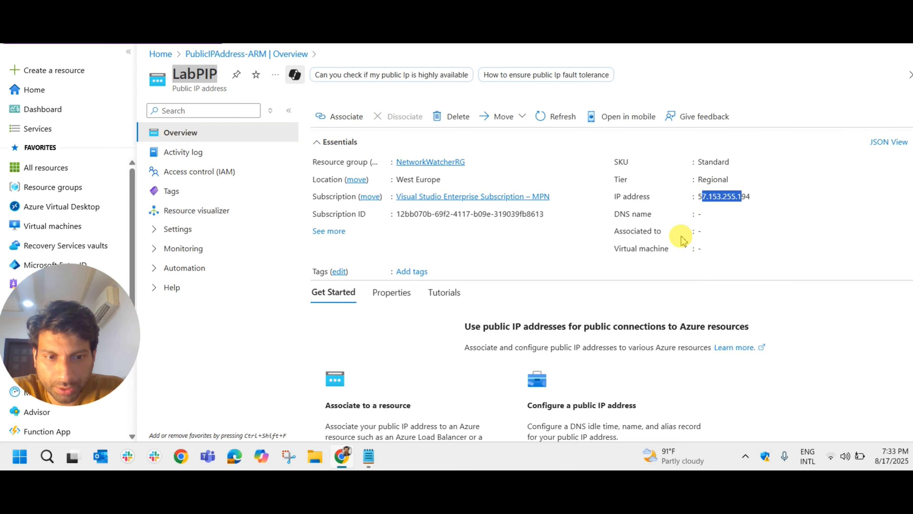
pyautogui.click(700, 230)
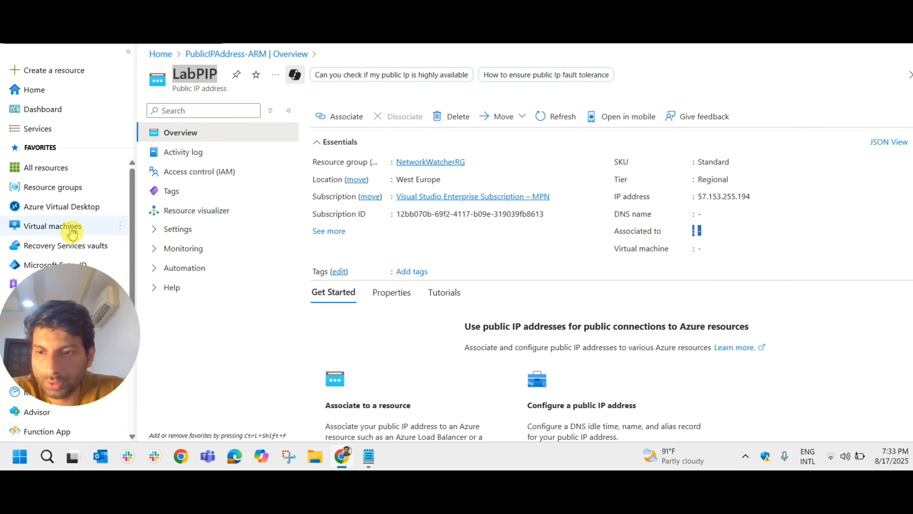
# - Open the parivahan virtual machine, check its public IP address and open that address's resource page
pyautogui.moveTo(71, 233)
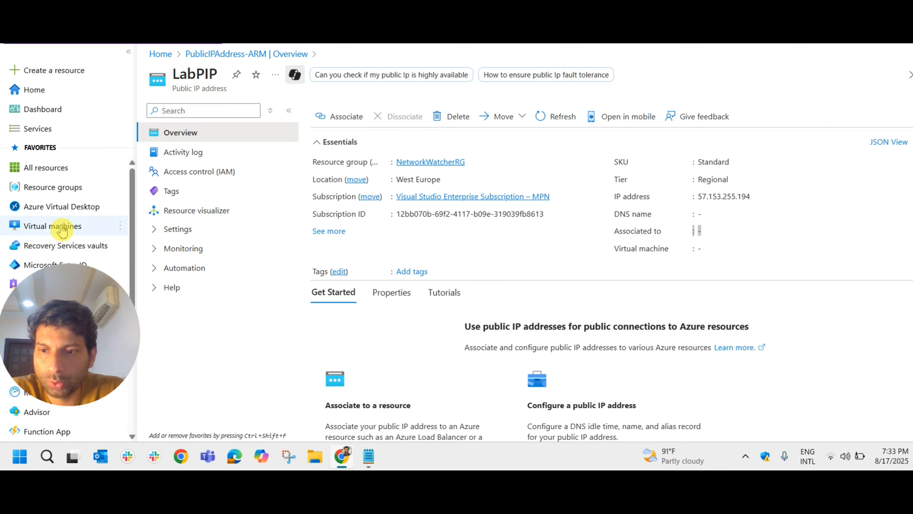
pyautogui.click(63, 229)
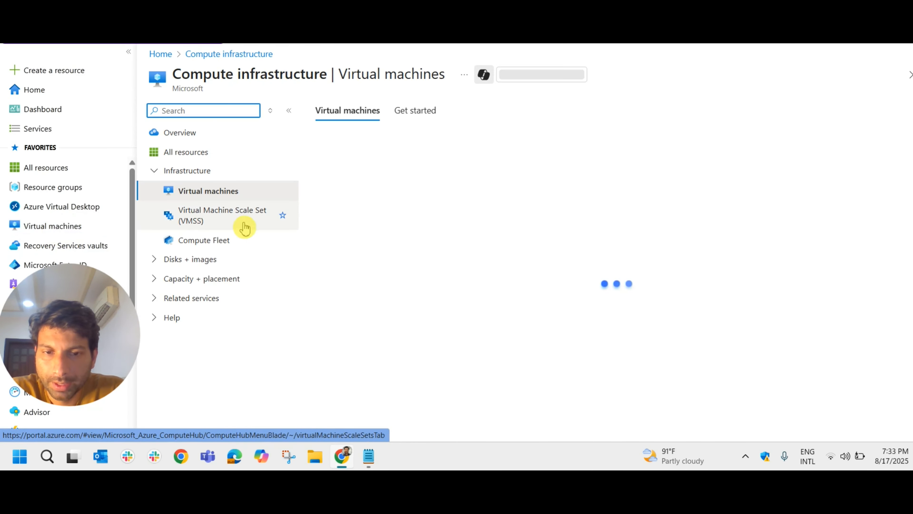
pyautogui.click(354, 233)
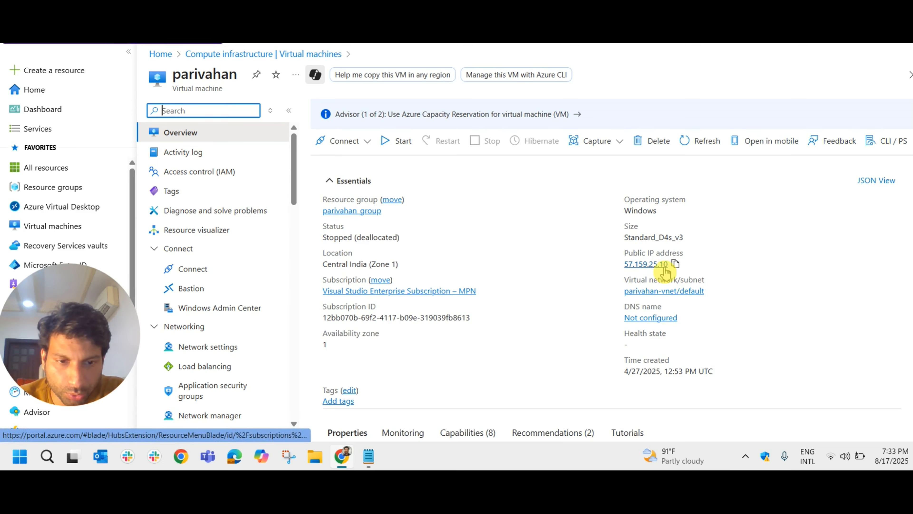
pyautogui.moveTo(612, 248); pyautogui.dragTo(668, 265)
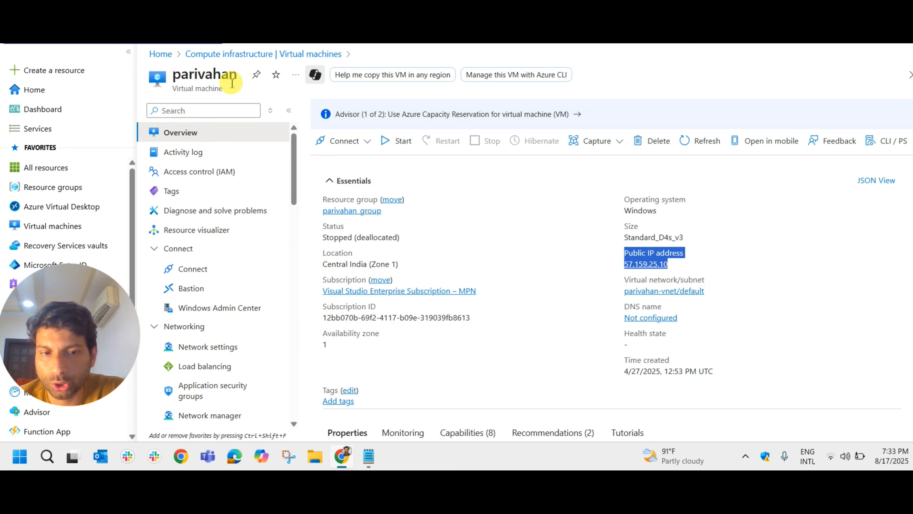
pyautogui.click(643, 265)
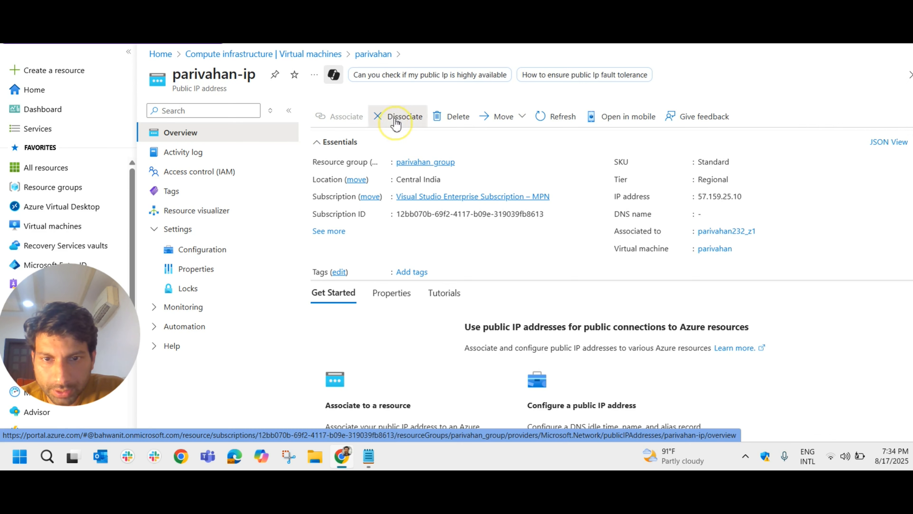
# - Dissociate the parivahan-ip public IP address from the network interface parivahan232_z1
pyautogui.click(396, 123)
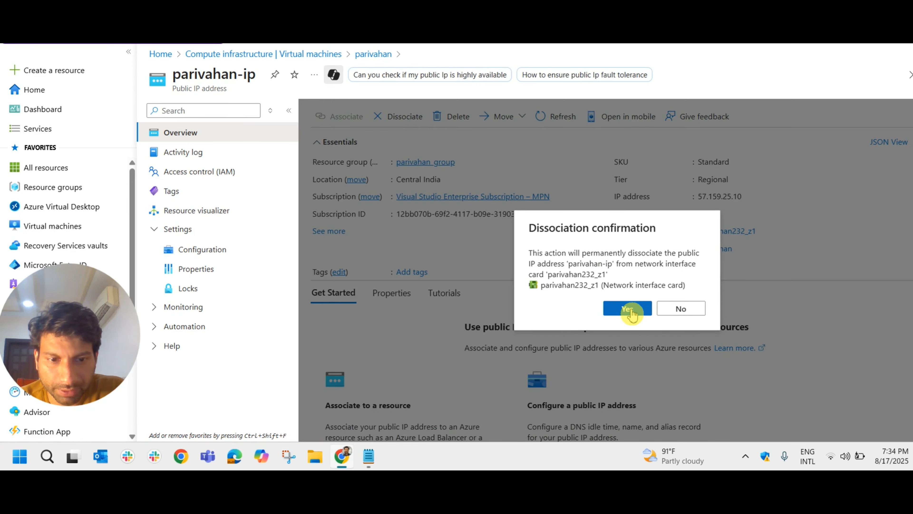
pyautogui.click(630, 312)
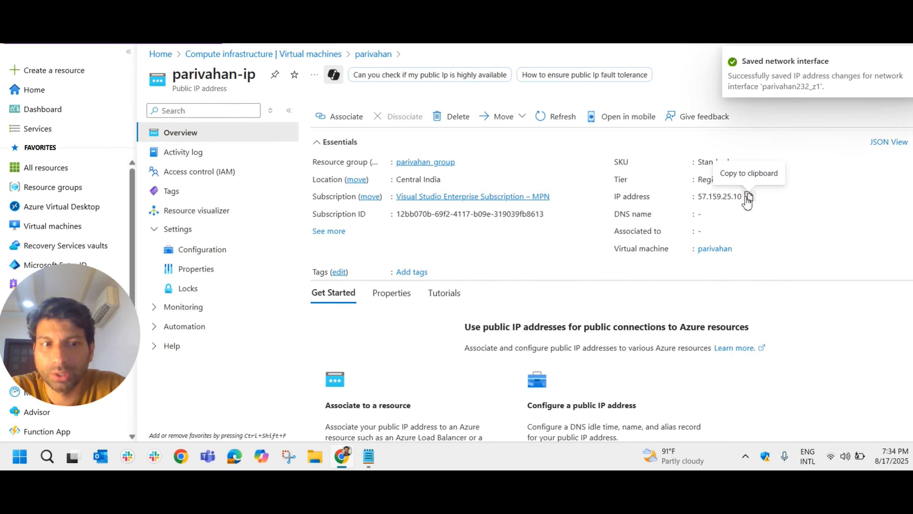
pyautogui.click(543, 124)
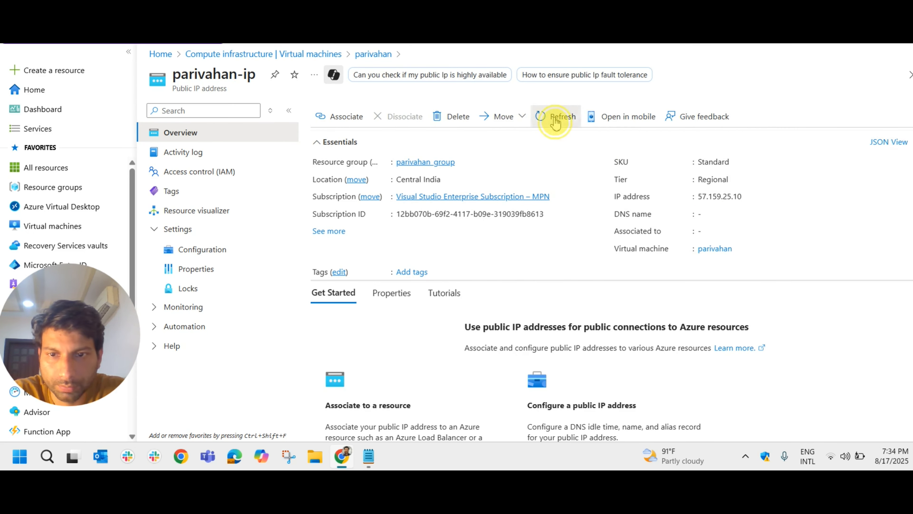
# - Return to the parivahan virtual machine's overview and check its public IP address field
pyautogui.click(312, 62)
pyautogui.click(370, 302)
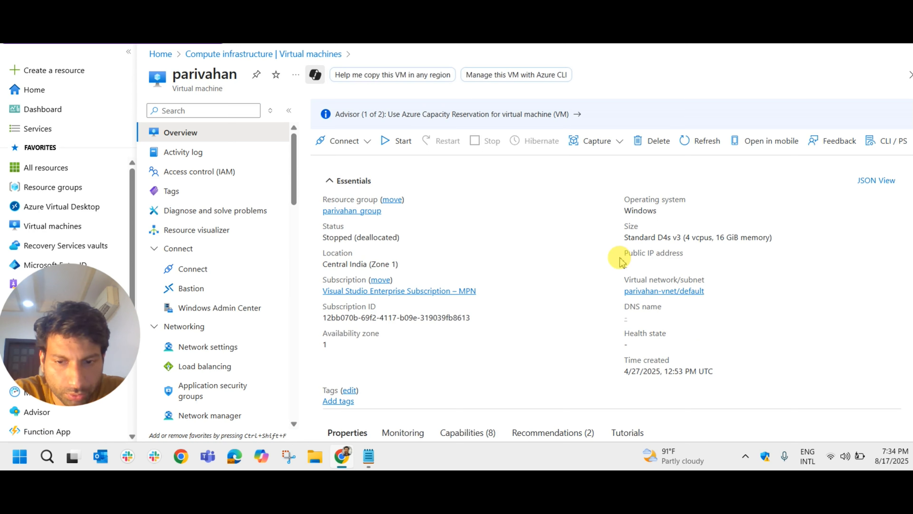
pyautogui.moveTo(621, 256); pyautogui.dragTo(704, 271)
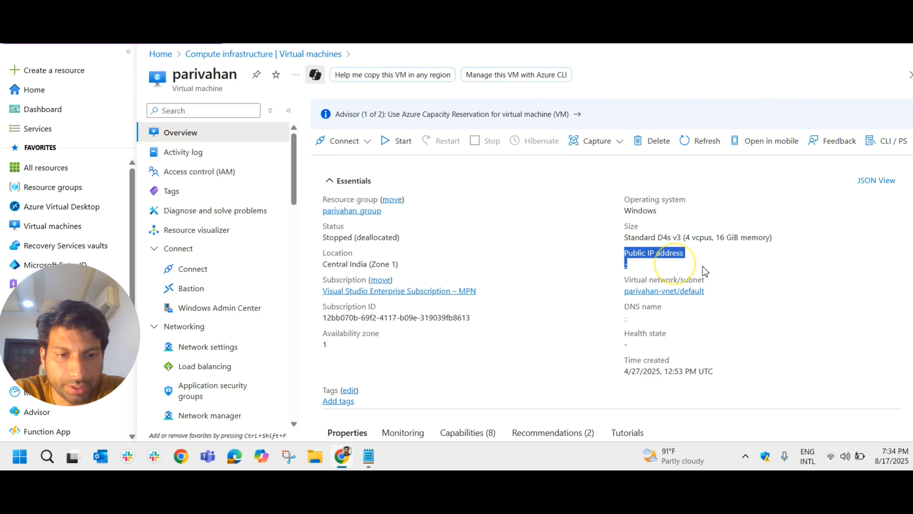
pyautogui.click(715, 266)
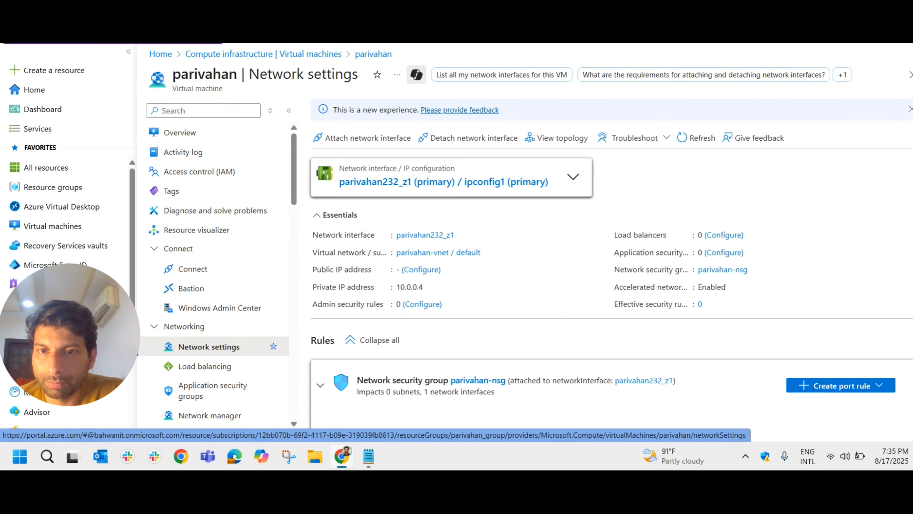
# - Find the public IP addresses service in the portal and open LabPIP from its list
pyautogui.click(388, 35)
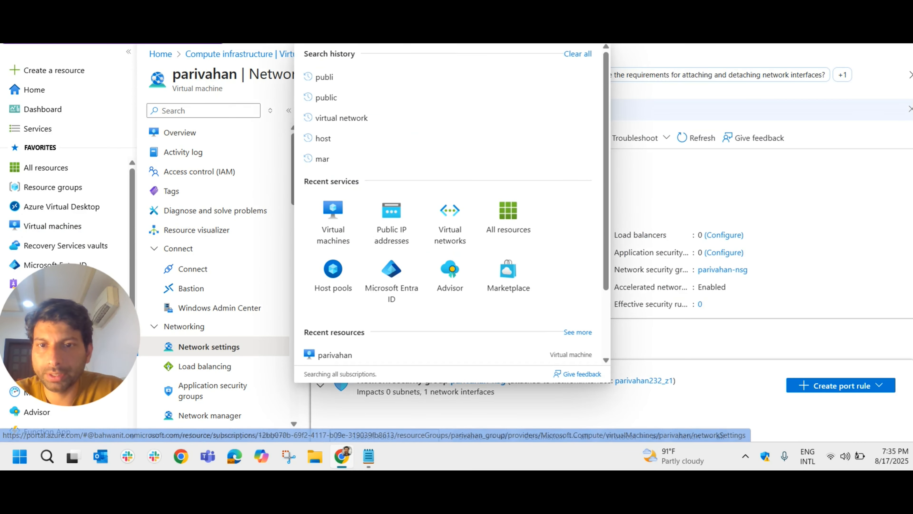
pyautogui.write('publi')
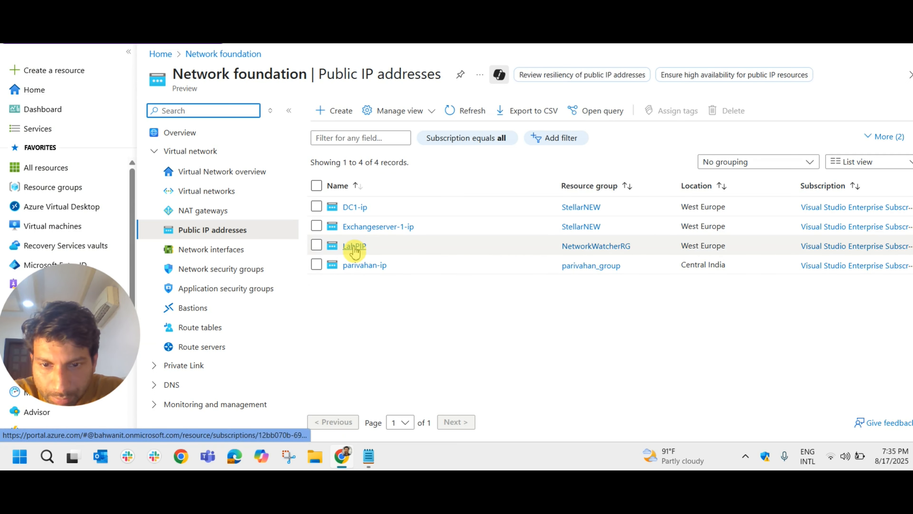
pyautogui.click(354, 246)
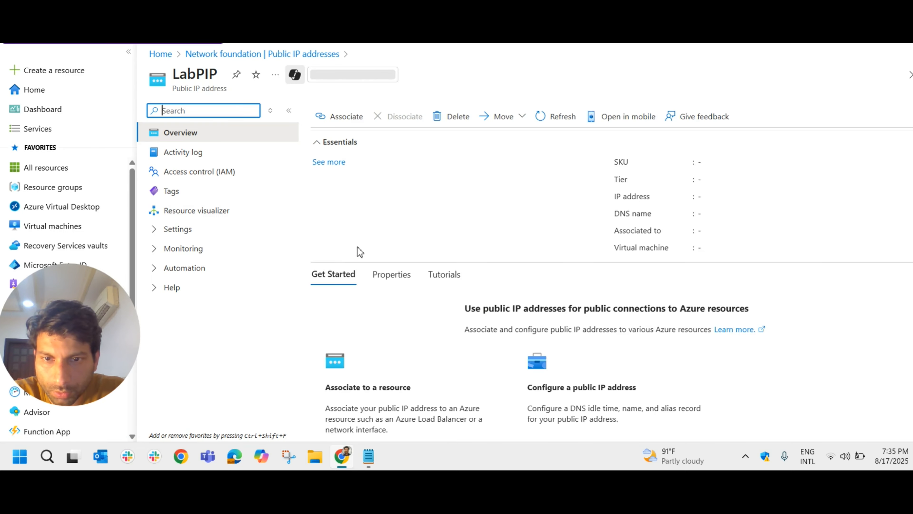
# - Try to associate LabPIP with a resource of type Network interface and list the available network interfaces
pyautogui.click(337, 120)
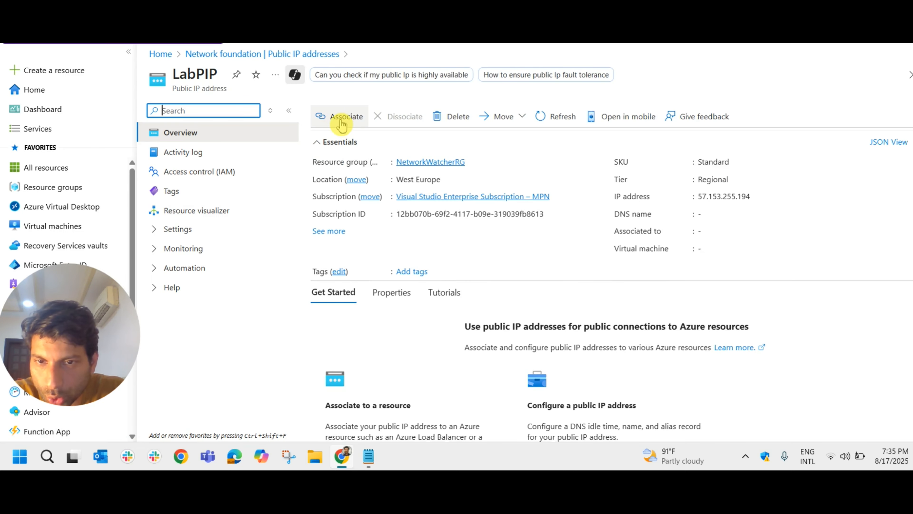
pyautogui.click(337, 119)
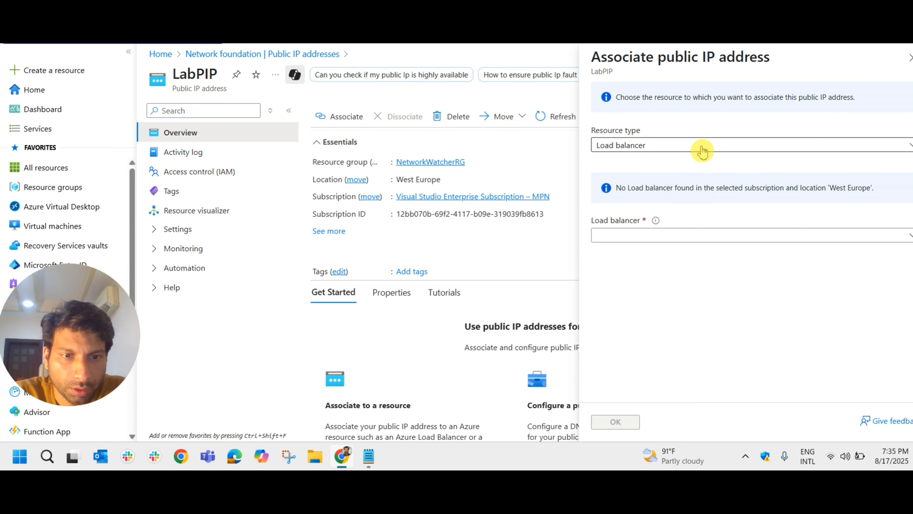
pyautogui.click(701, 151)
pyautogui.click(659, 184)
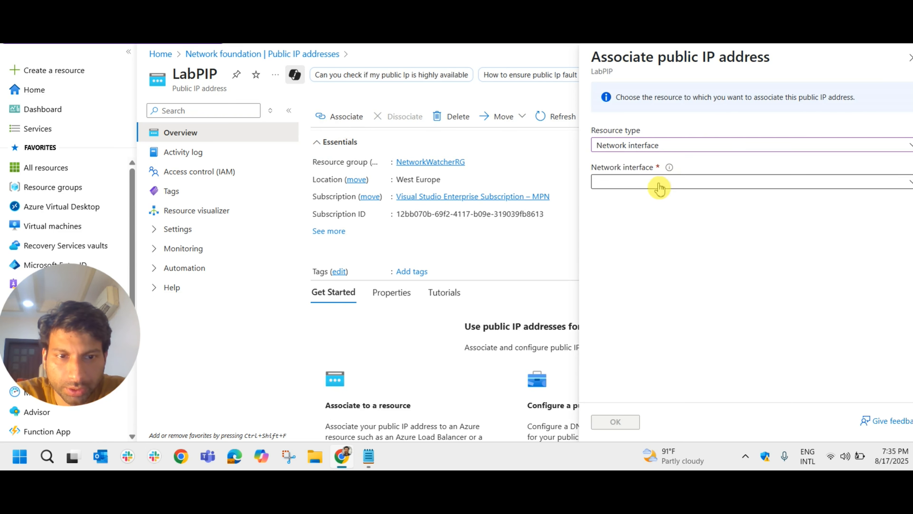
pyautogui.click(654, 188)
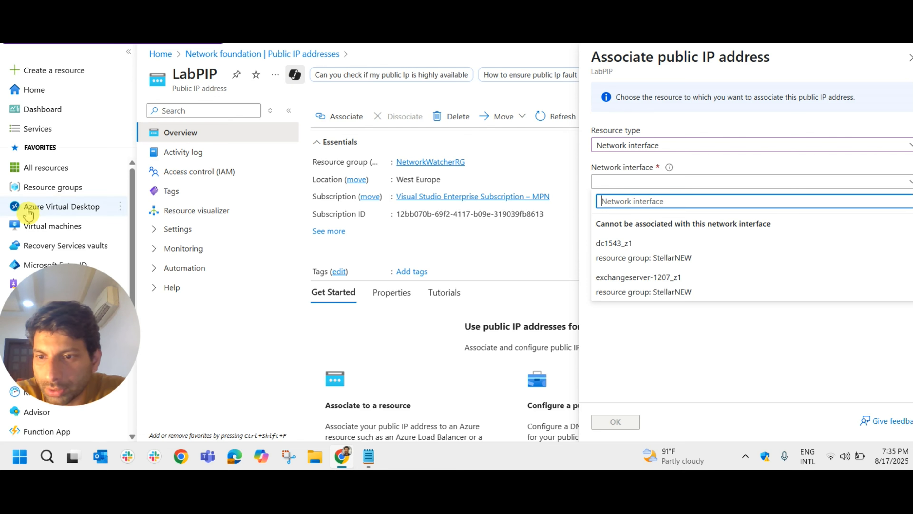
# - Inspect the parivahan virtual machine's network settings in a separate tab, then recheck the network interfaces offered for LabPIP
pyautogui.rightClick(72, 228)
pyautogui.click(106, 239)
pyautogui.hotkey('ctrl', 'Tab')
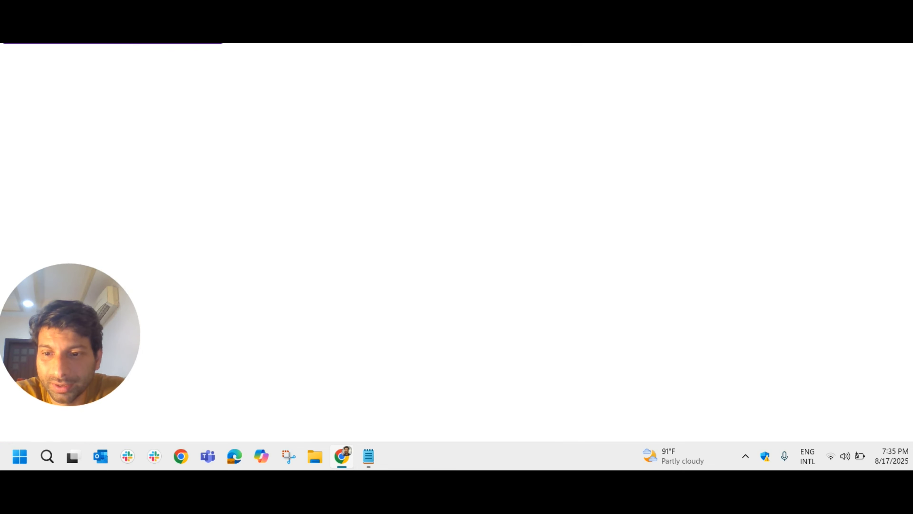
pyautogui.hotkey('ctrl', 'shift', 'Tab')
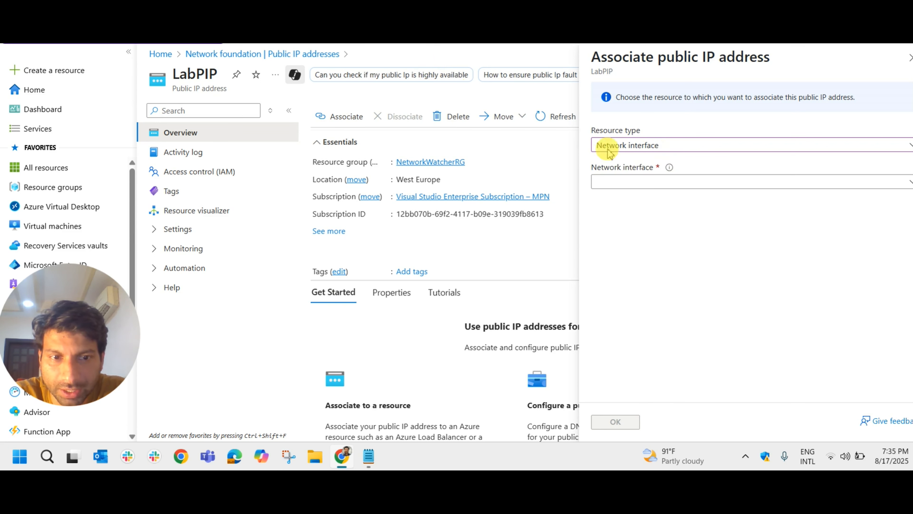
pyautogui.hotkey('ctrl', 'Tab')
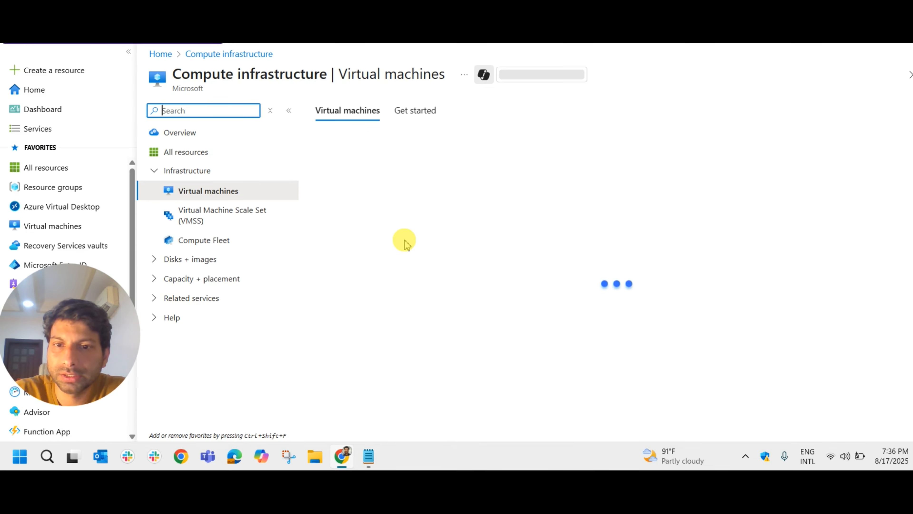
pyautogui.click(374, 292)
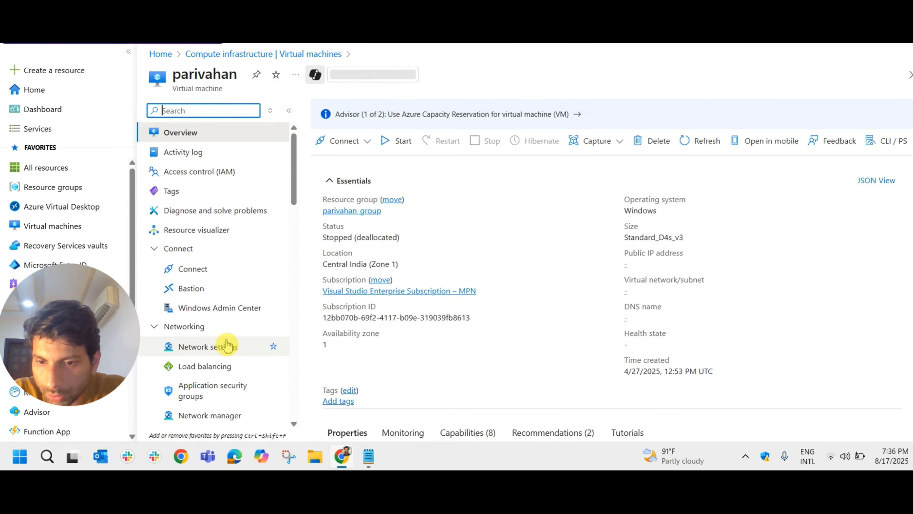
pyautogui.click(226, 345)
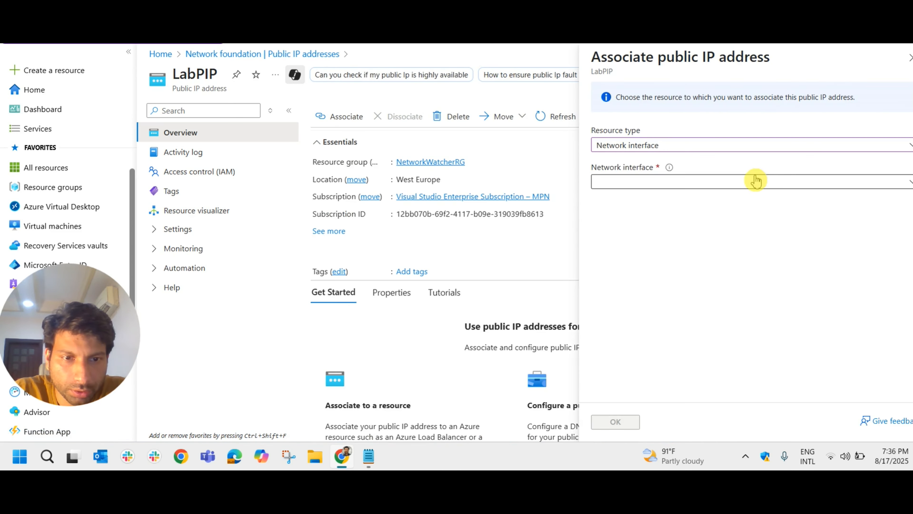
pyautogui.click(811, 183)
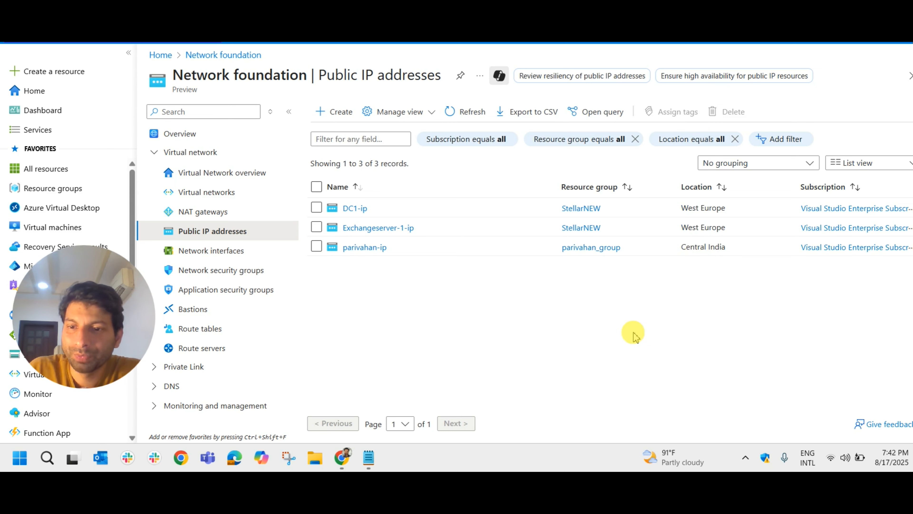
# - Start a new public IP address in the (Asia Pacific) Central India region and name it LAbPIP
pyautogui.click(332, 118)
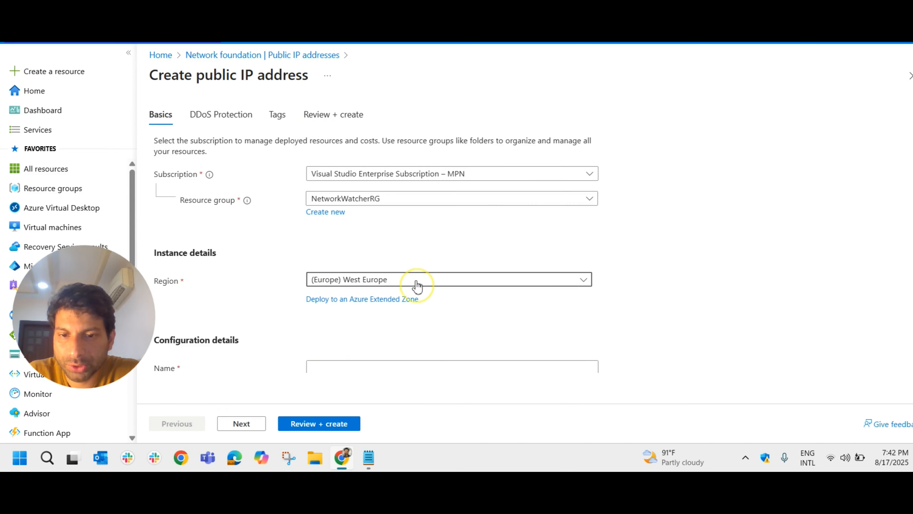
pyautogui.click(417, 286)
pyautogui.scroll(-2, 672, 306)
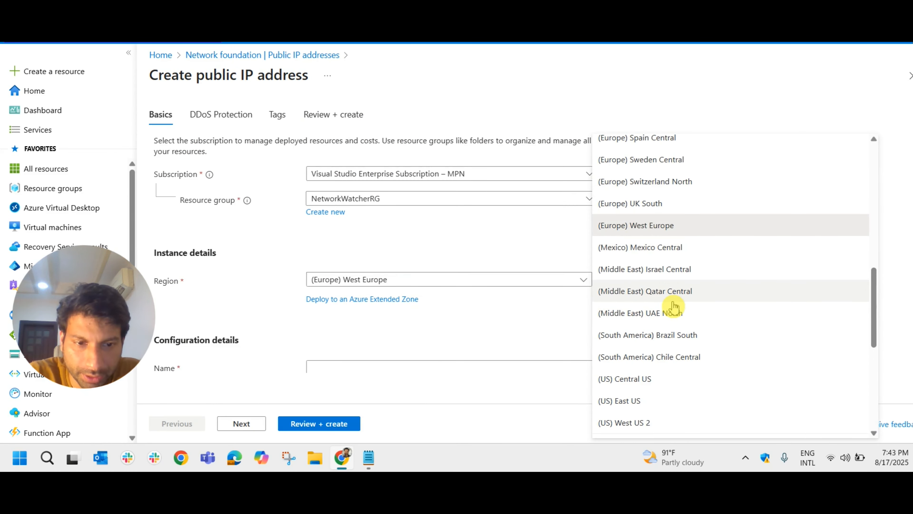
pyautogui.click(672, 305)
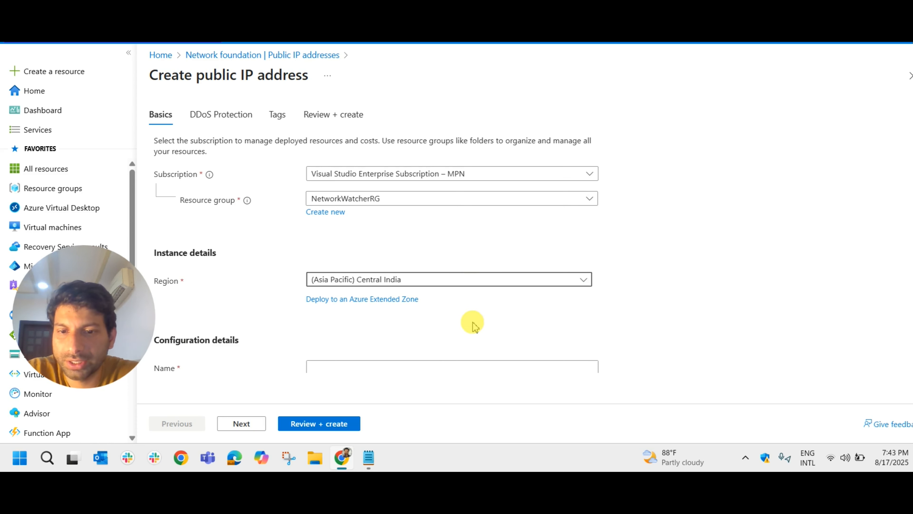
pyautogui.scroll(-2, 471, 317)
pyautogui.click(360, 310)
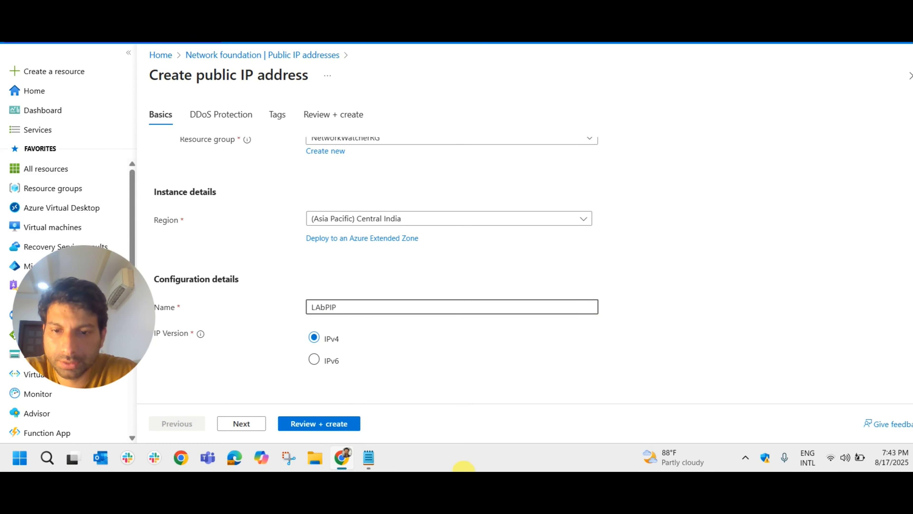
# - Review the LAbPIP public IP address settings and deploy it with the default IPv4, Standard SKU and Zone-redundant options
pyautogui.scroll(-2, 296, 363)
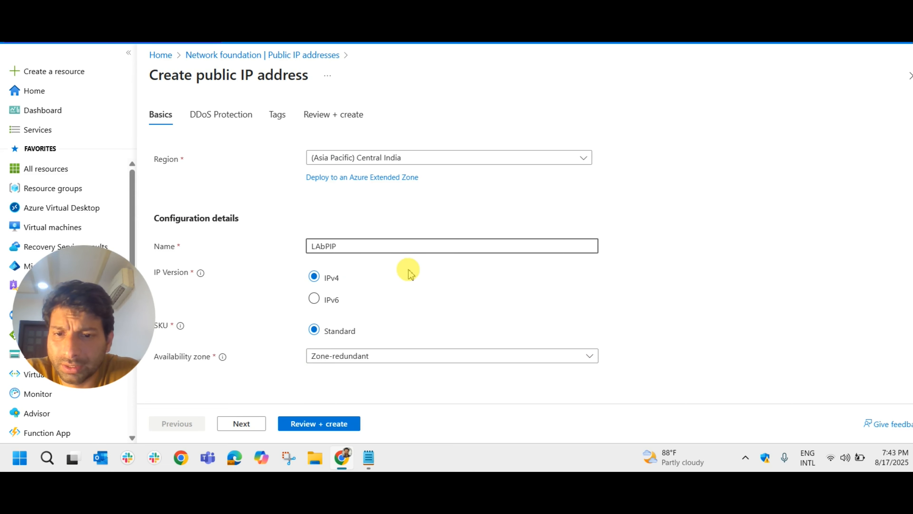
pyautogui.scroll(-2, 395, 273)
pyautogui.click(330, 424)
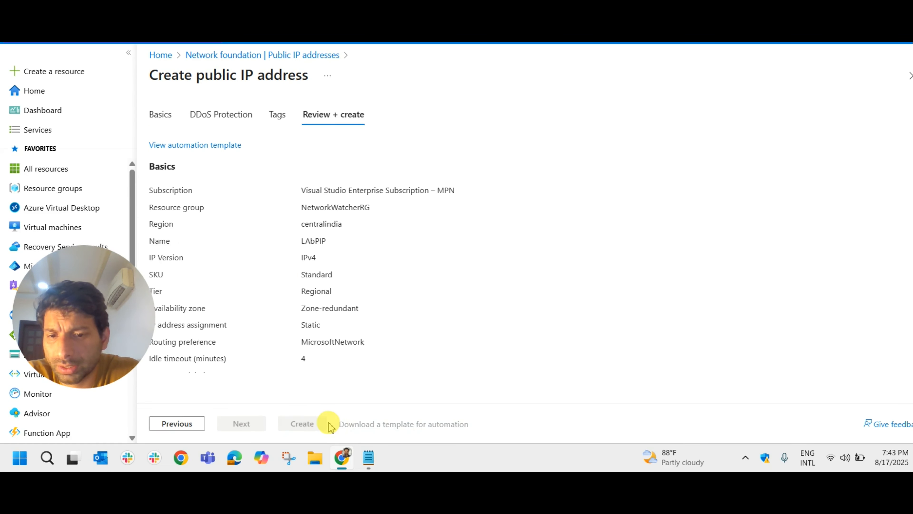
pyautogui.scroll(-3, 305, 336)
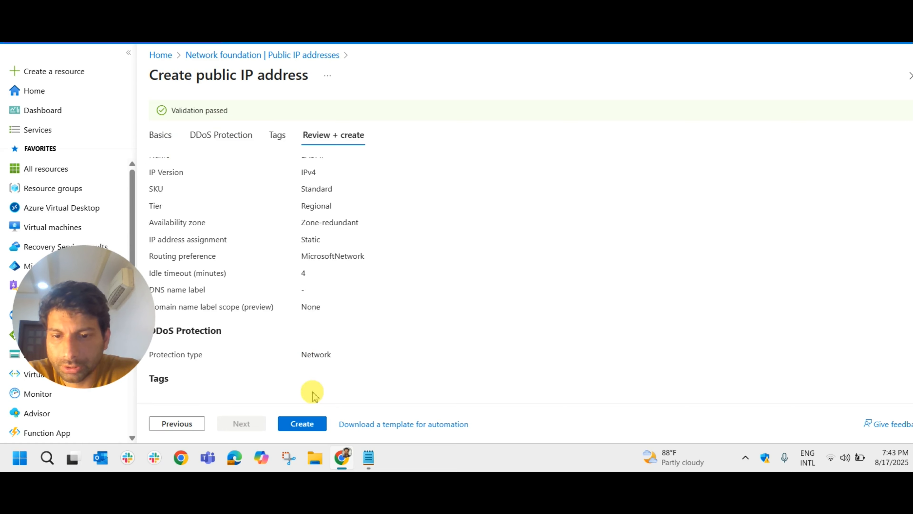
pyautogui.click(302, 424)
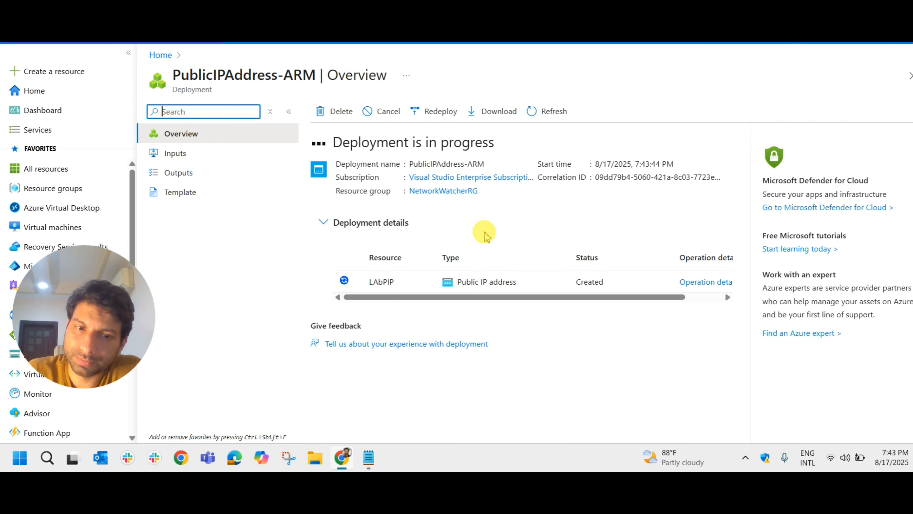
pyautogui.click(909, 68)
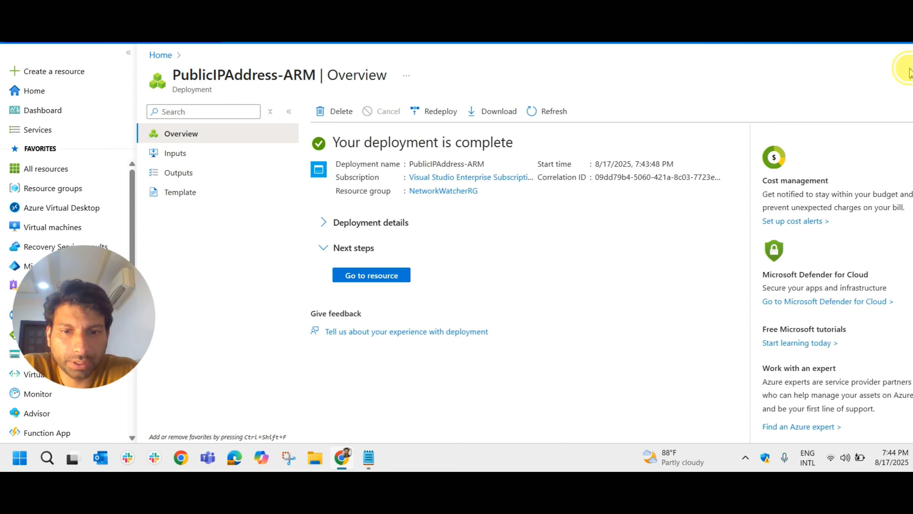
# - Open the deployed LAbPIP resource and associate it with the network interface parivahan232_z1 in parivahan_group
pyautogui.click(382, 279)
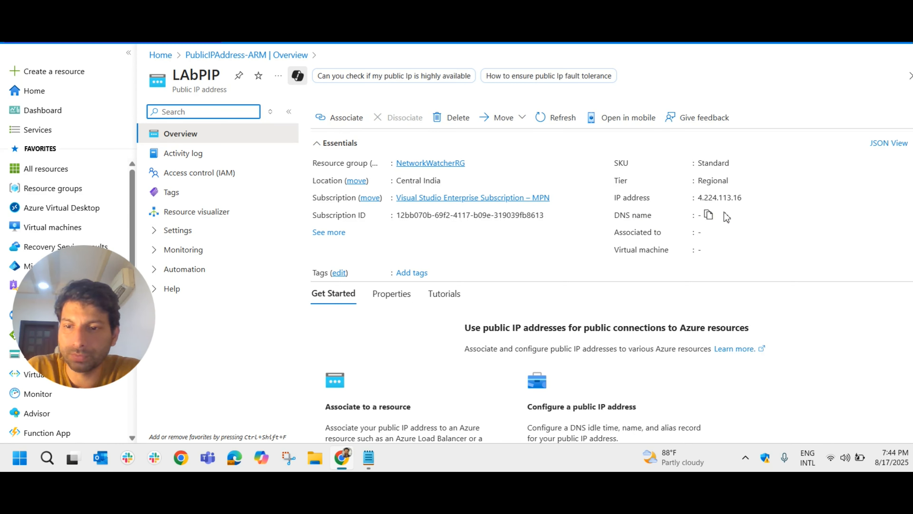
pyautogui.click(344, 122)
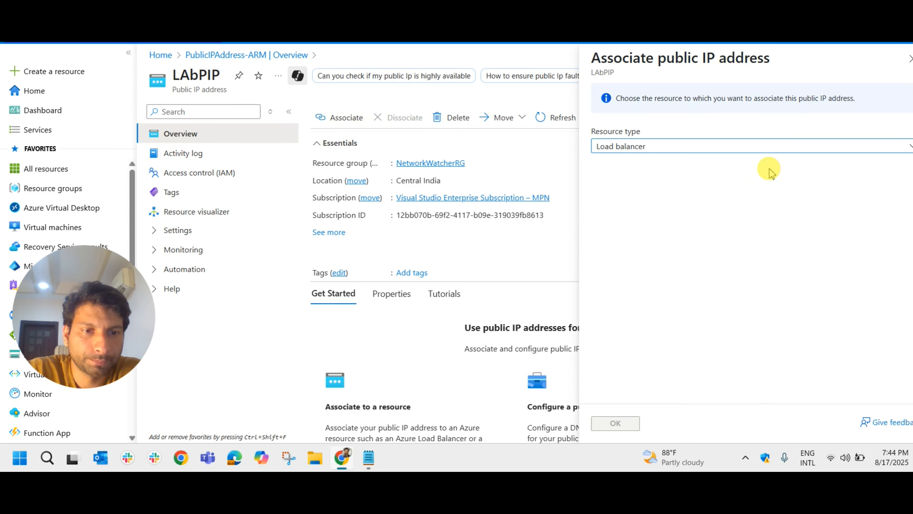
pyautogui.click(778, 148)
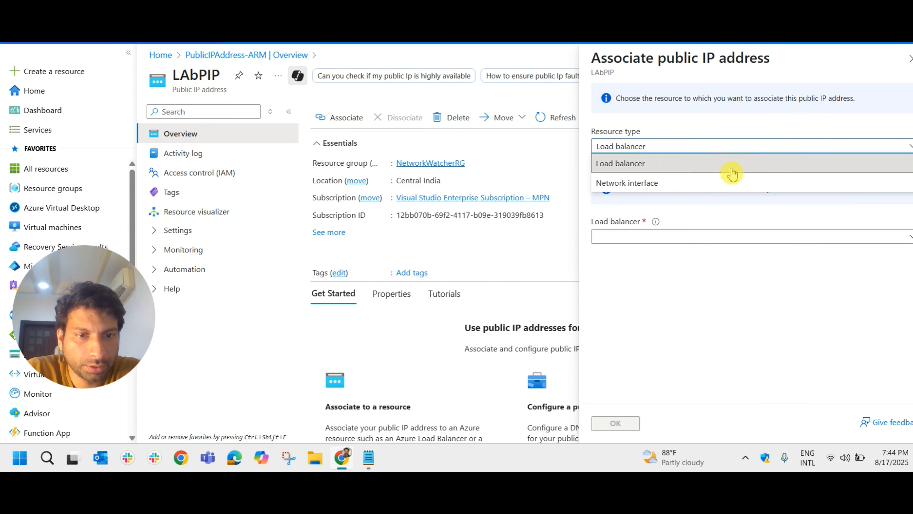
pyautogui.click(664, 185)
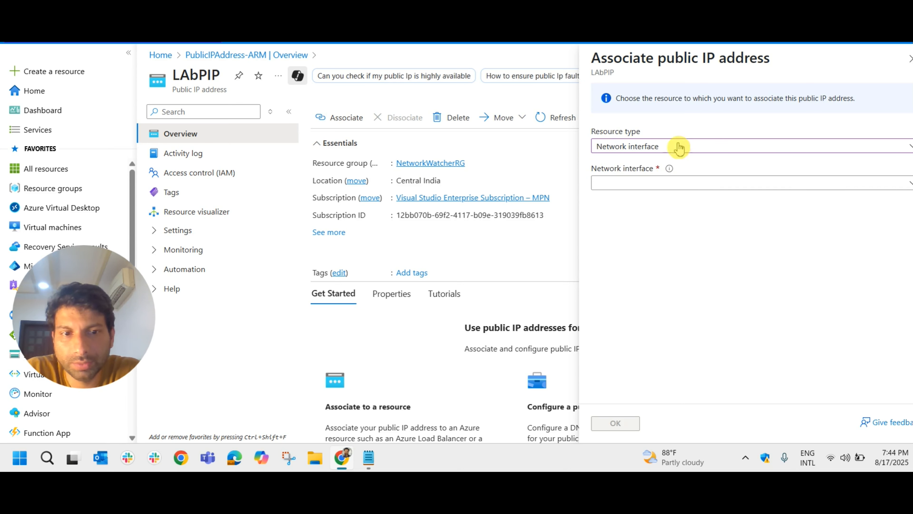
pyautogui.click(679, 183)
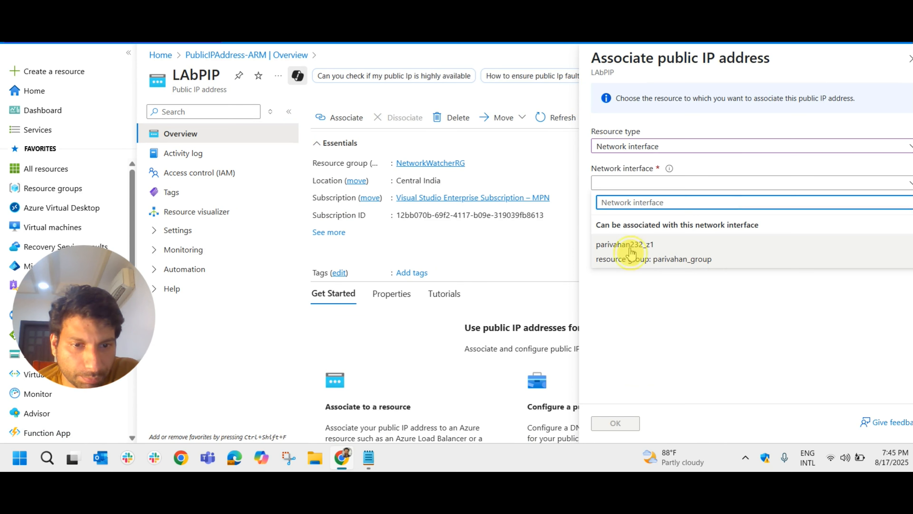
pyautogui.click(630, 253)
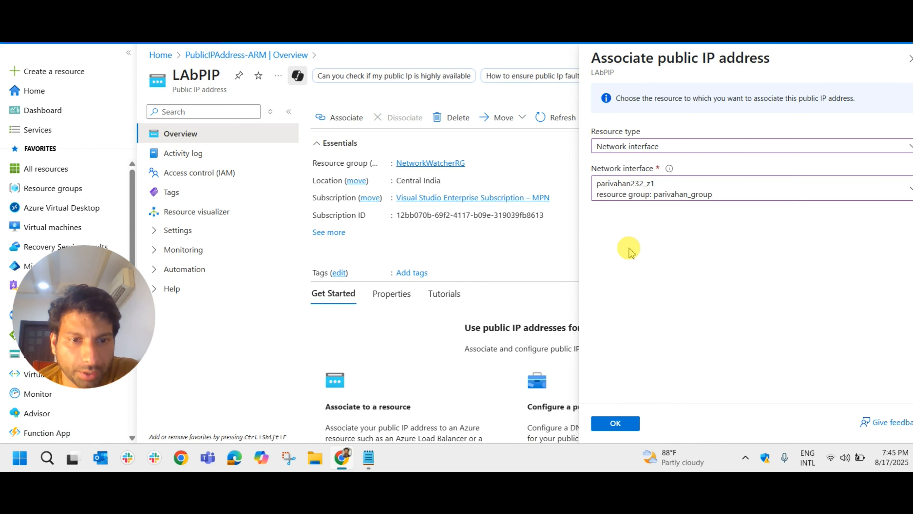
pyautogui.click(623, 429)
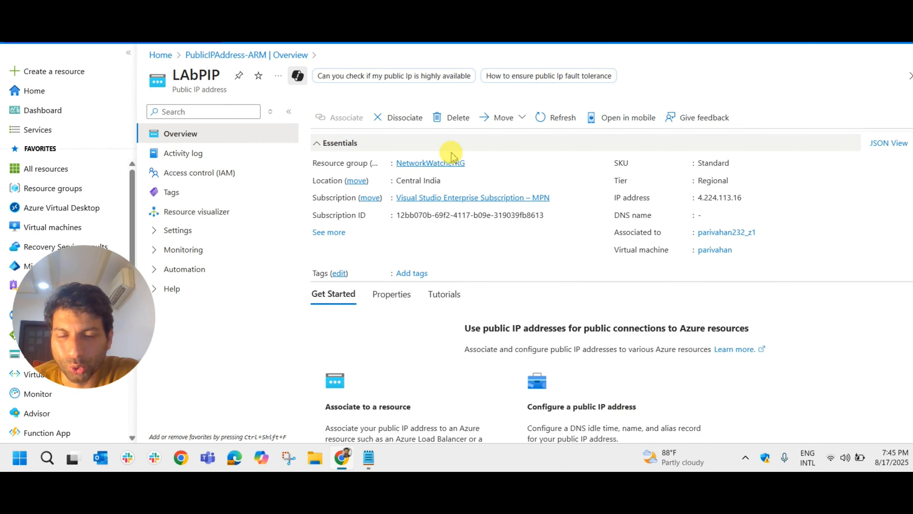
# - Check LAbPIP's location, and verify on the parivahan virtual machine that its public IP address links to LAbPIP
pyautogui.moveTo(393, 180); pyautogui.dragTo(441, 181)
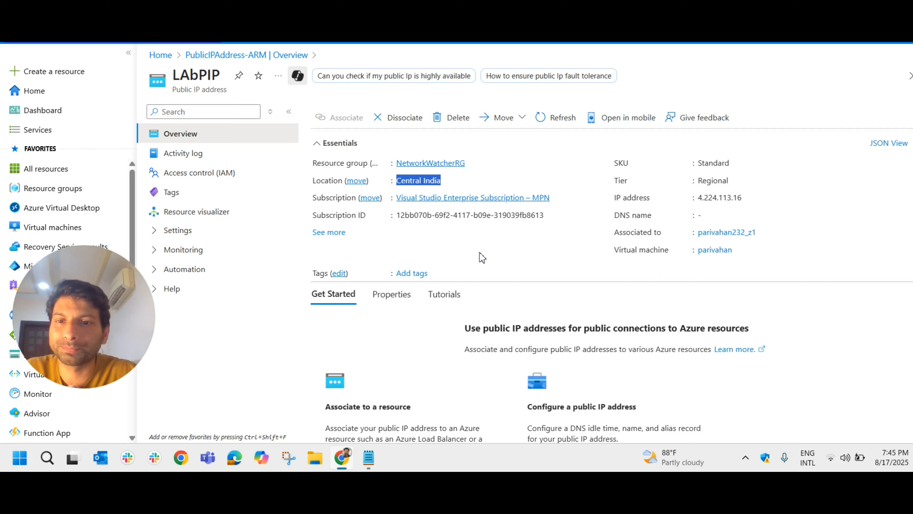
pyautogui.click(61, 233)
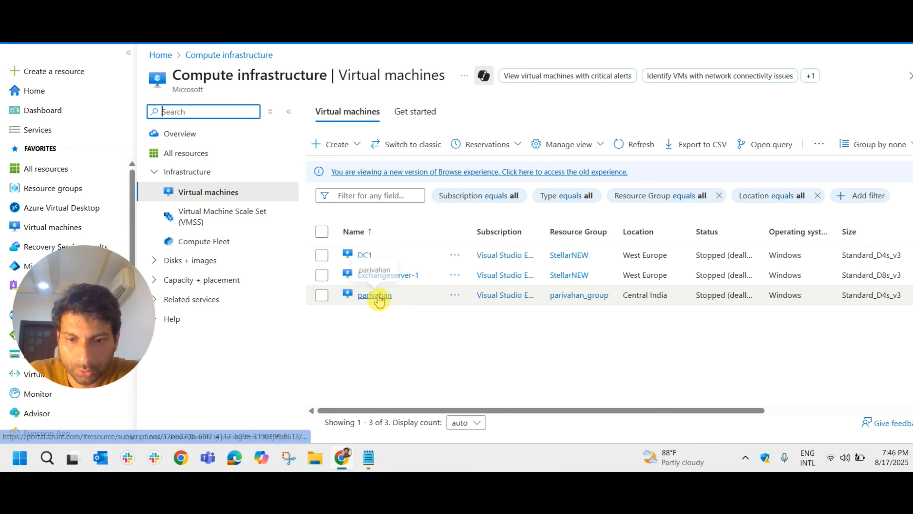
pyautogui.click(376, 295)
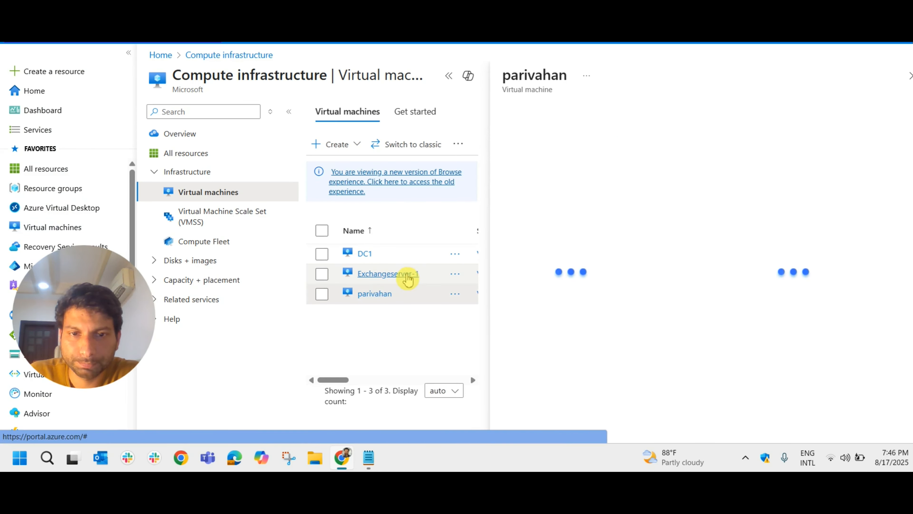
pyautogui.moveTo(624, 265); pyautogui.dragTo(671, 273)
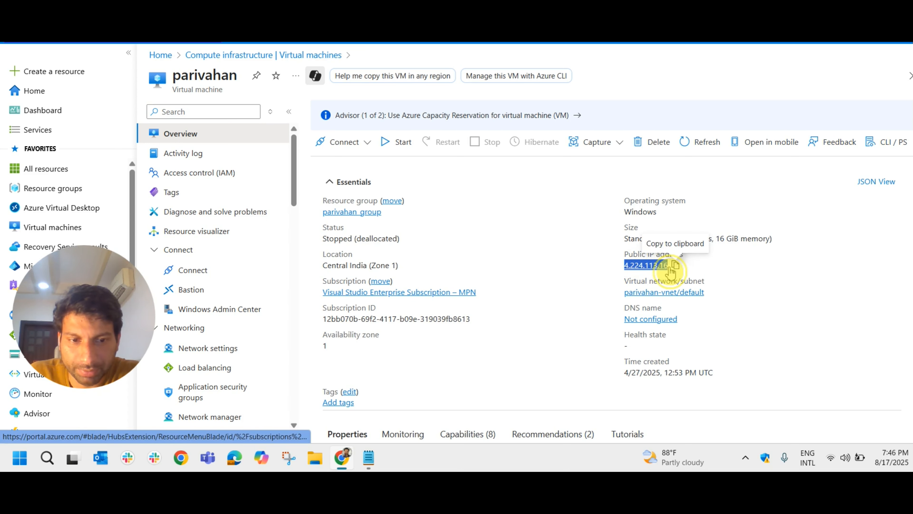
pyautogui.click(653, 267)
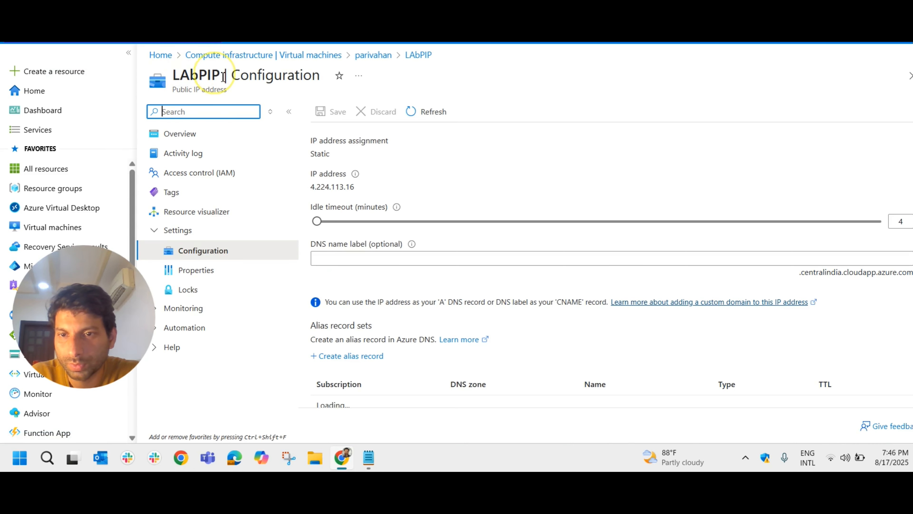
pyautogui.moveTo(223, 77); pyautogui.dragTo(169, 76)
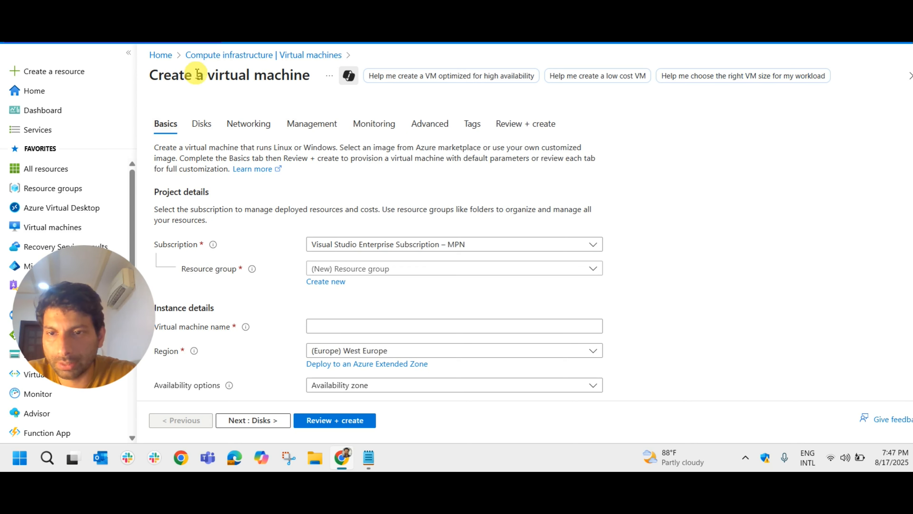
# - View the public IP option in the networking settings for creating a virtual machine, and return to the public IP documentation
pyautogui.click(251, 126)
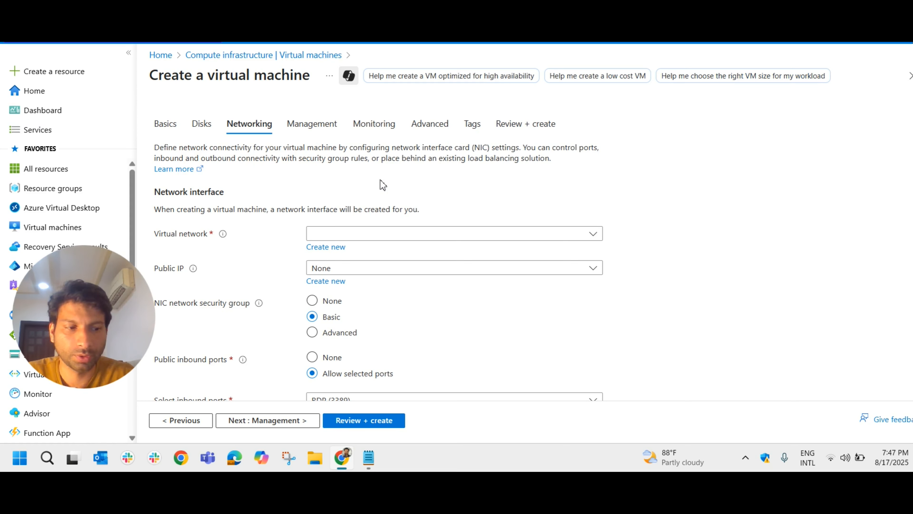
pyautogui.click(288, 22)
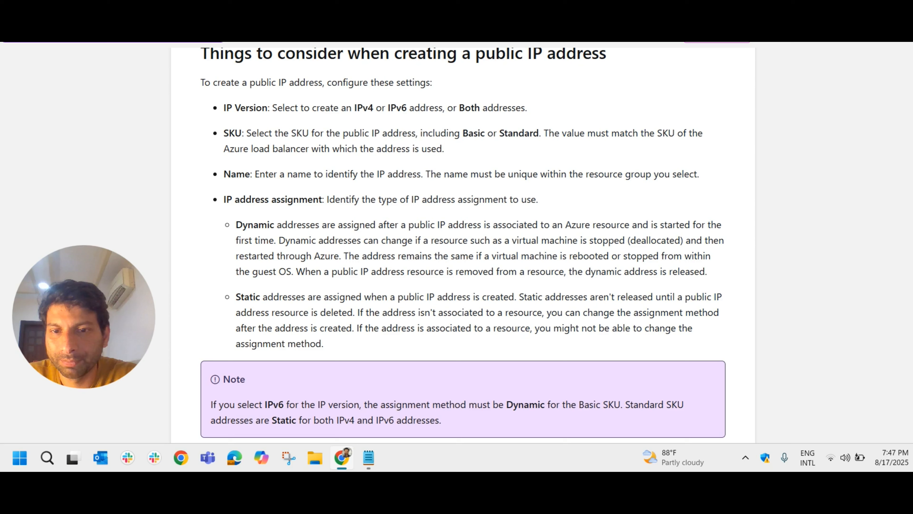